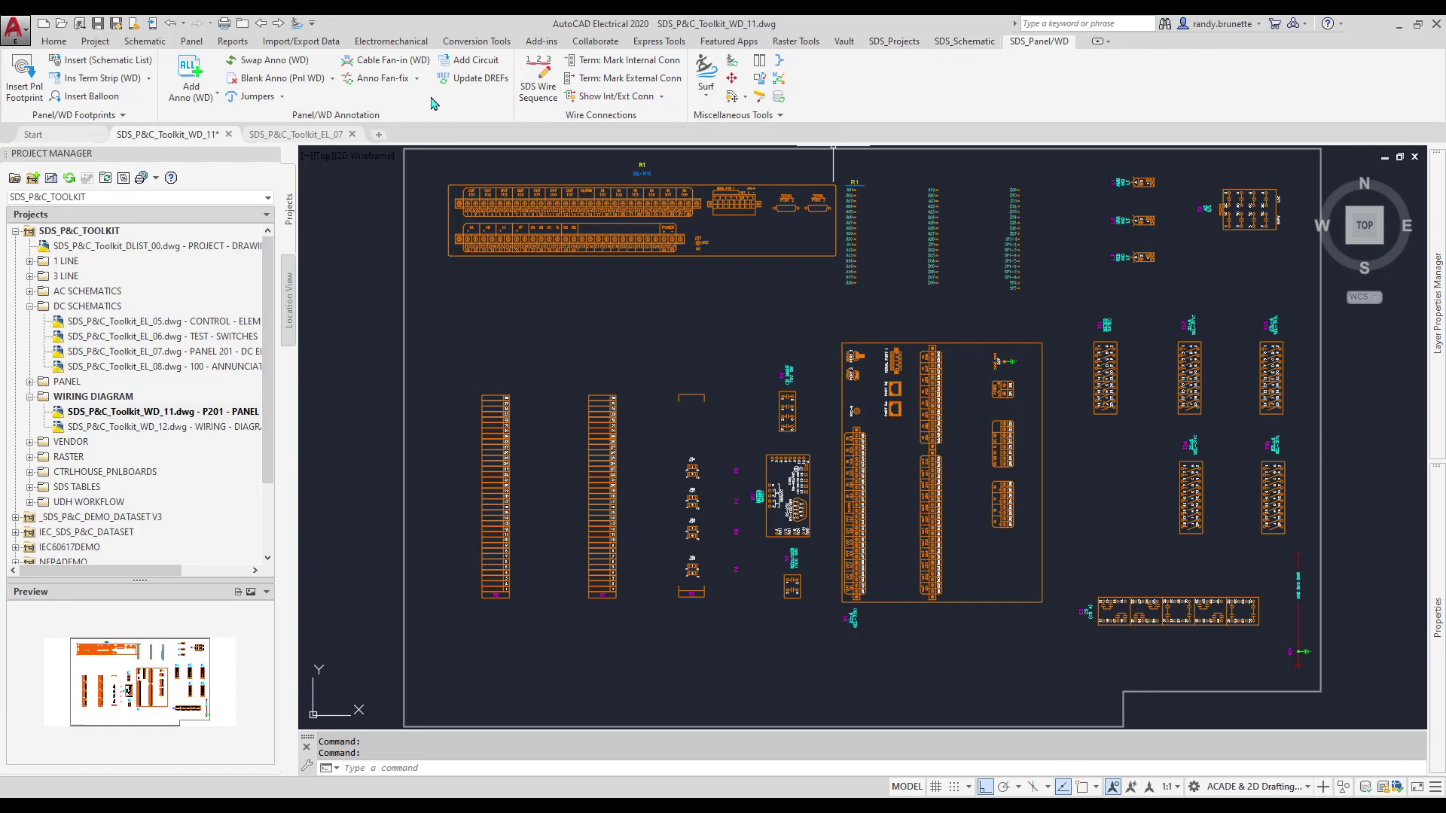
Set colon tag:pin delimiters, J jumper prefix and cable tags with /( ) core delimiters
{"action": "left_click", "coordinate": [188, 68]}
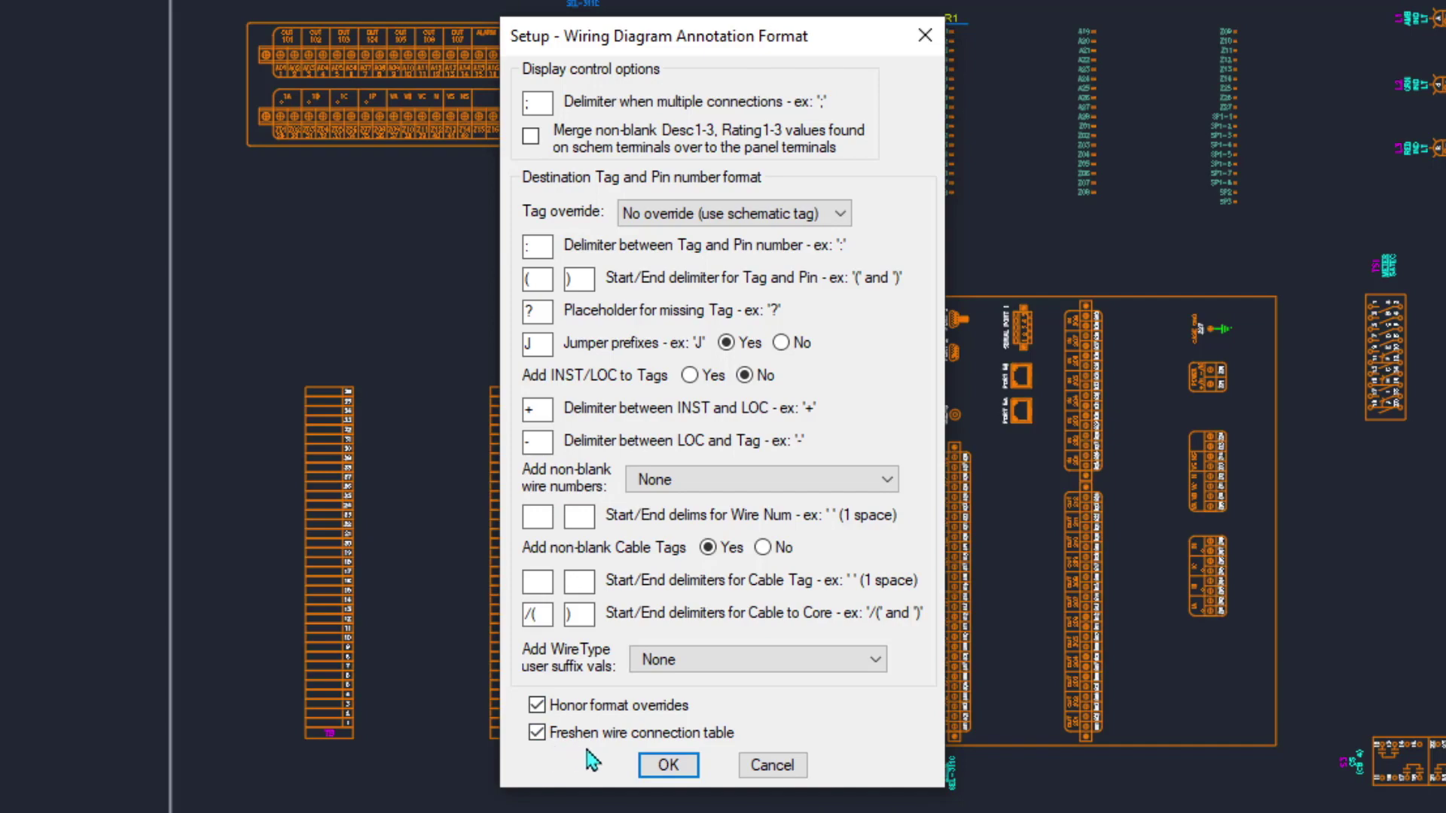
{"action": "left_click", "coordinate": [676, 766]}
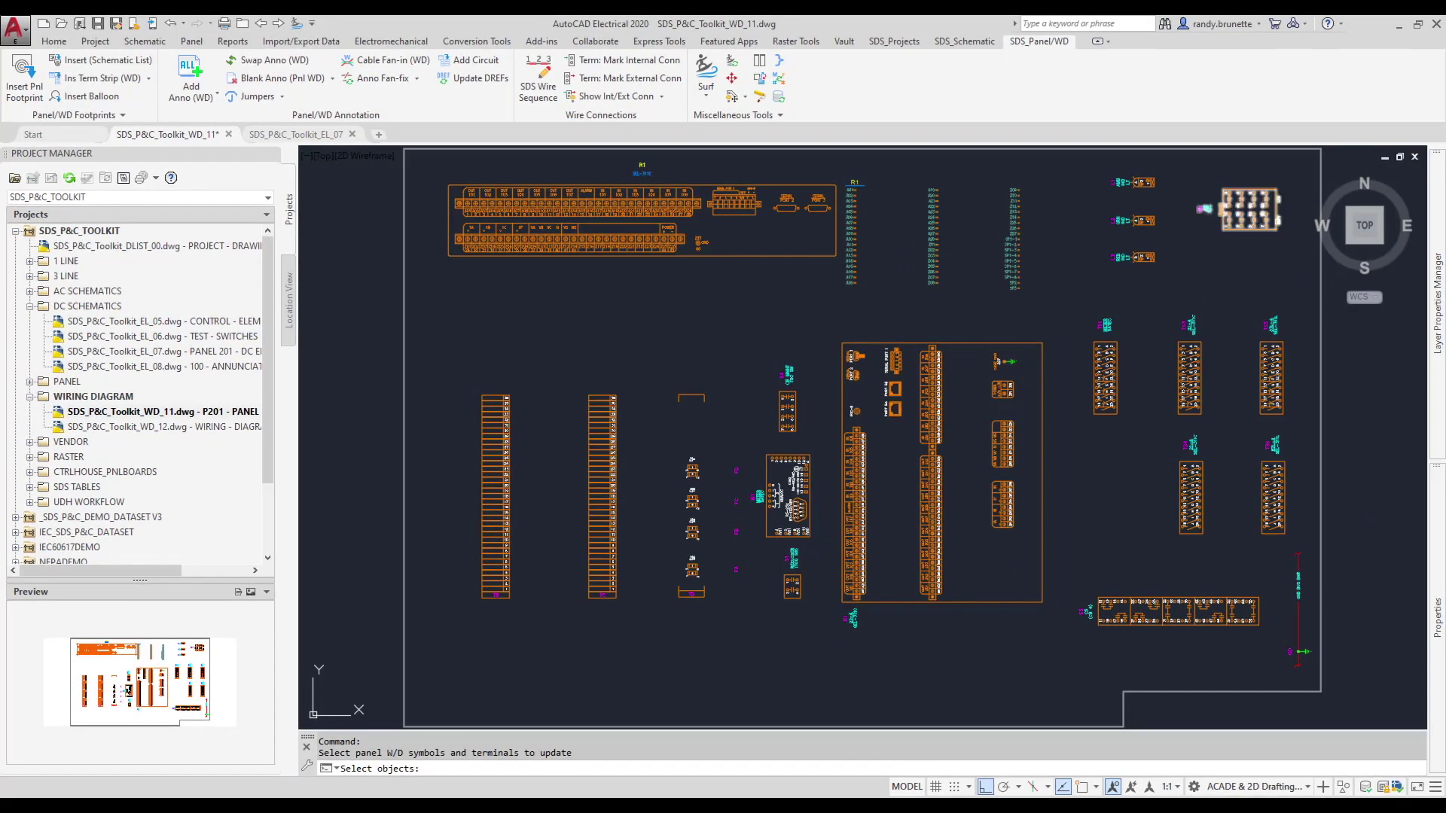
Crossing-window the whole panel layout to annotate it, updating 88 of 360 attributes and 2 jumpers
{"action": "left_click", "coordinate": [1303, 164]}
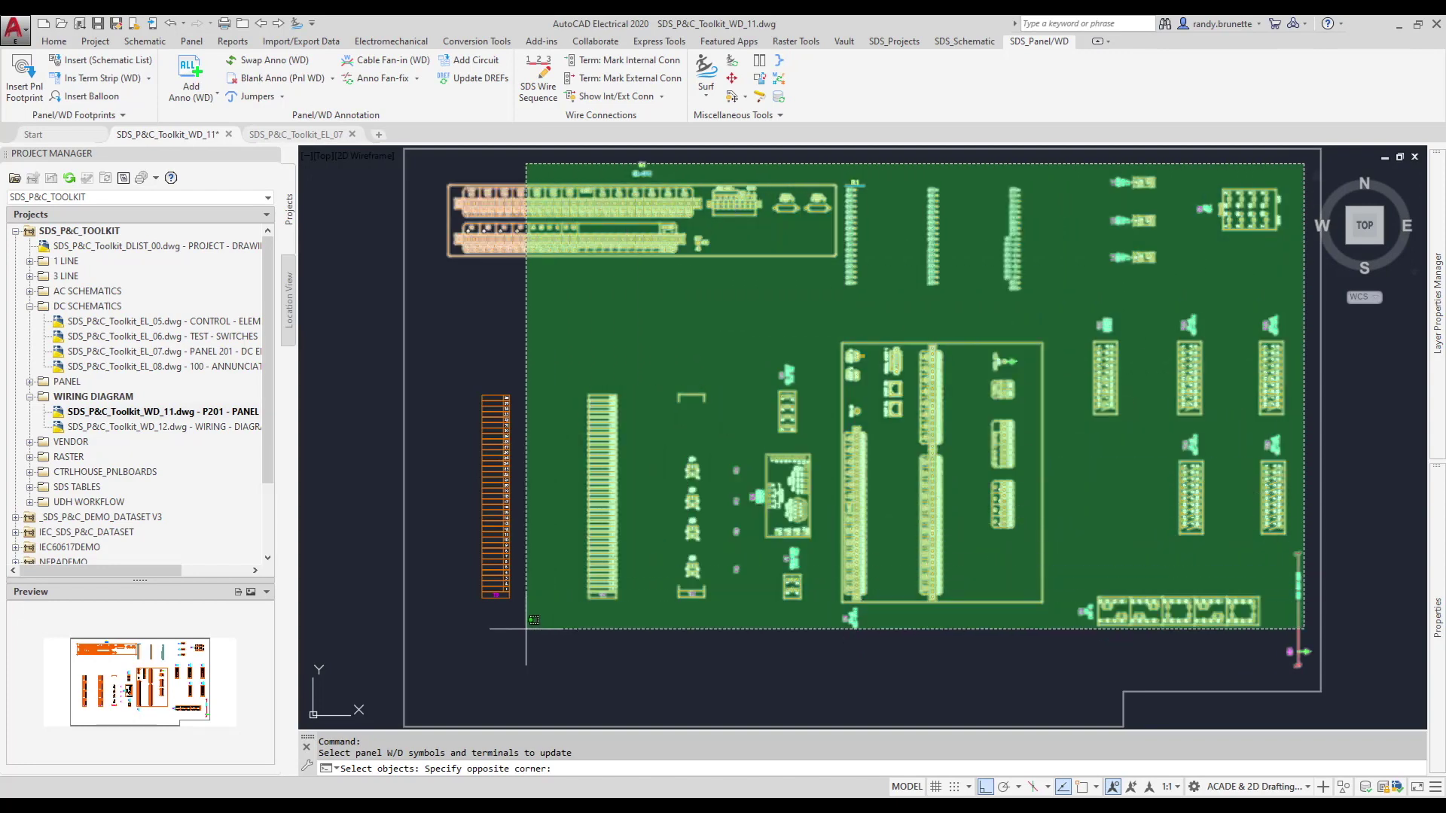
{"action": "left_click", "coordinate": [406, 712]}
{"action": "key", "text": "Return"}
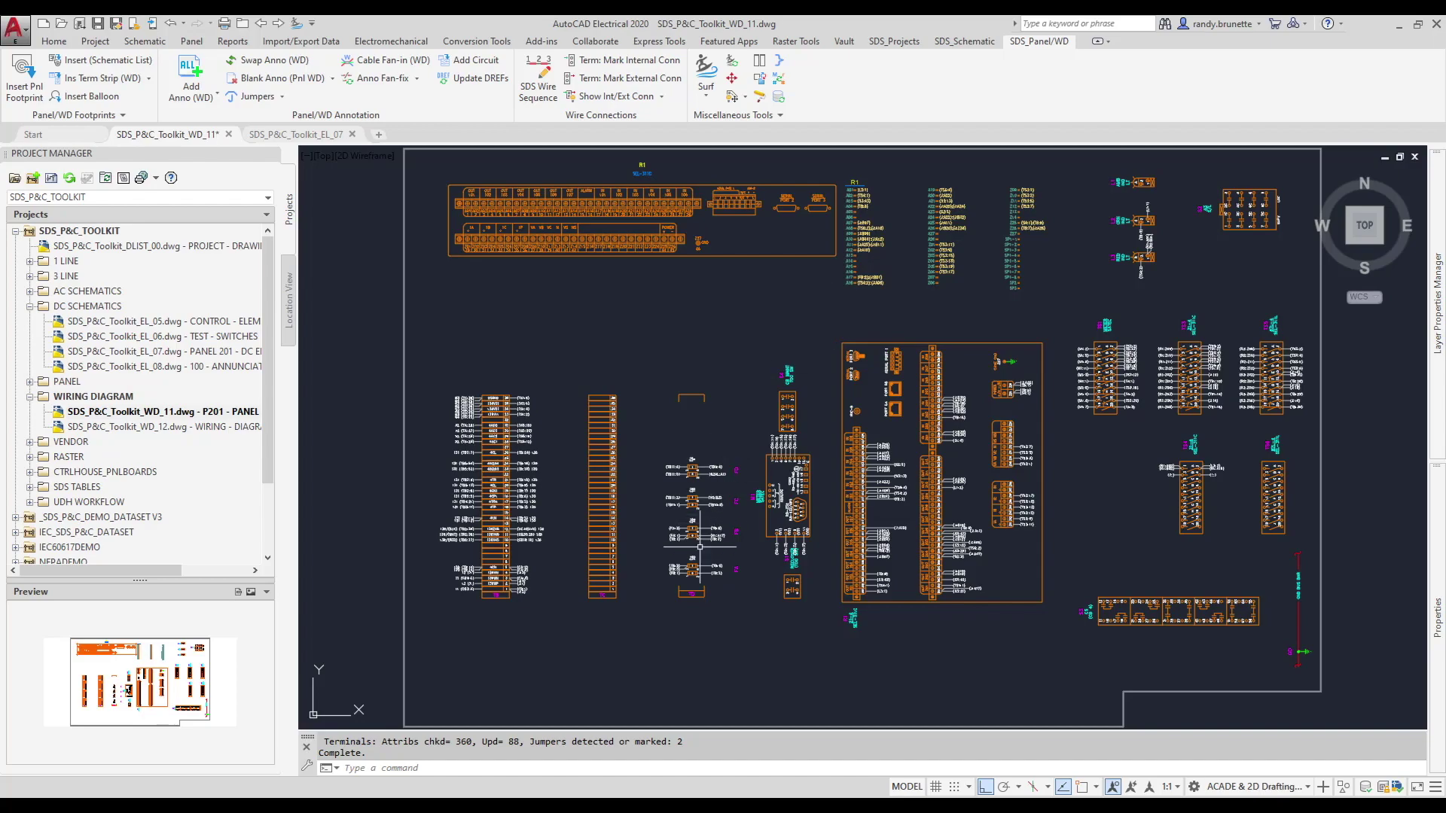
Zoom and pan to frame the TB/TC terminal strips and their new wire labels
{"action": "scroll", "coordinate": [659, 578], "scroll_direction": "up", "scroll_amount": 4}
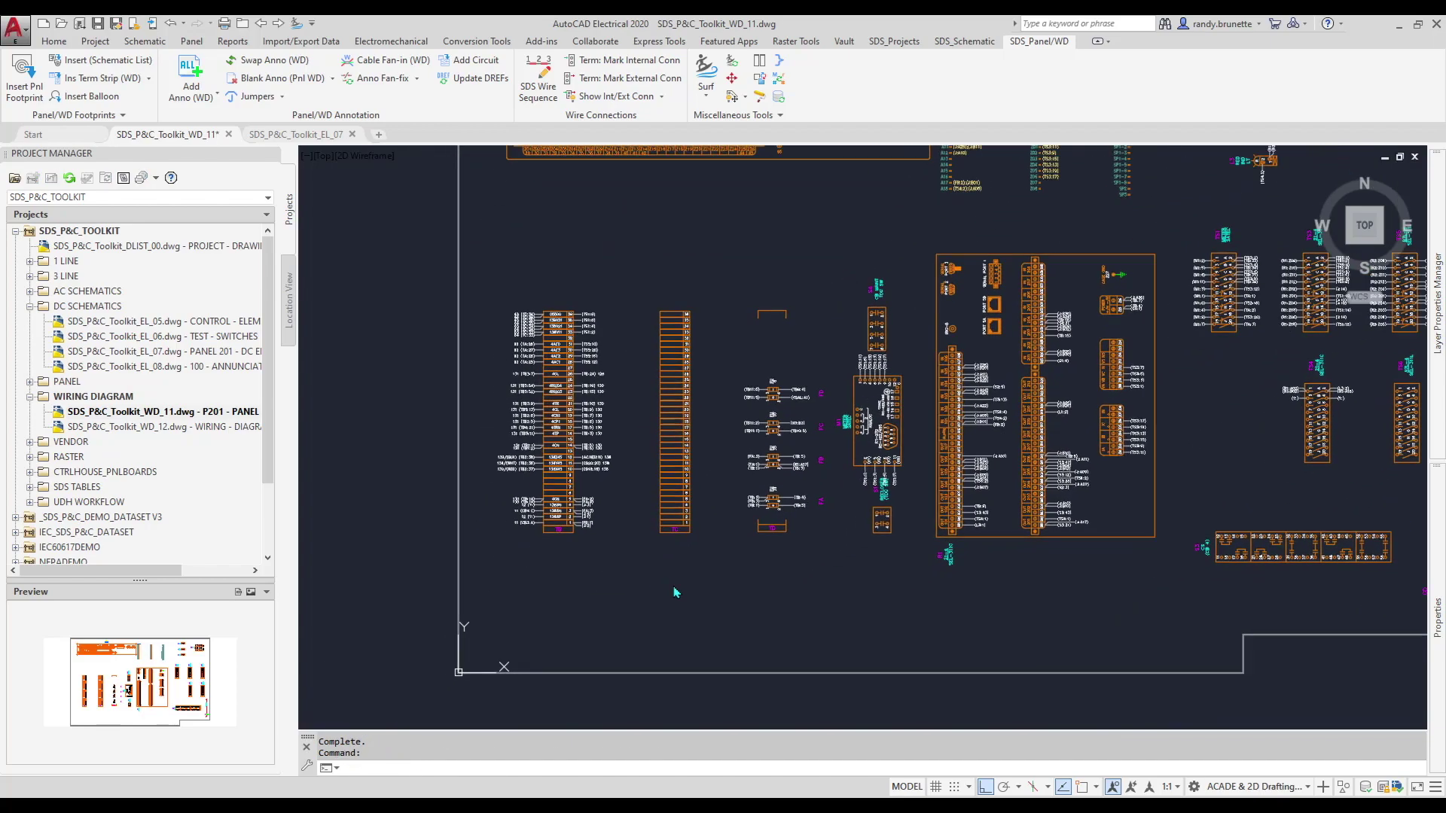
{"action": "scroll", "coordinate": [700, 591], "scroll_direction": "up", "scroll_amount": 4}
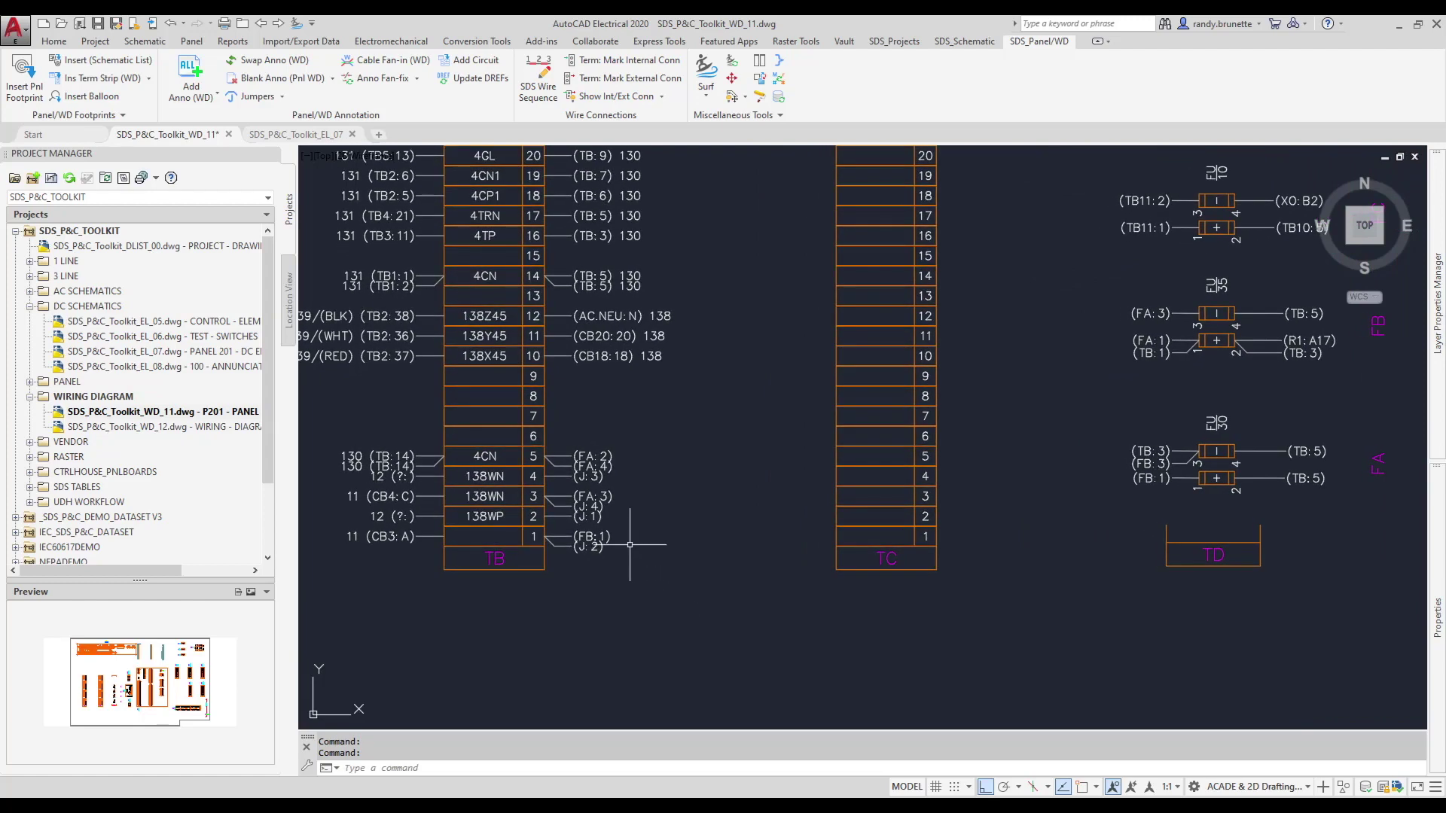
{"action": "middle_click_drag", "start_coordinate": [410, 421], "coordinate": [435, 415]}
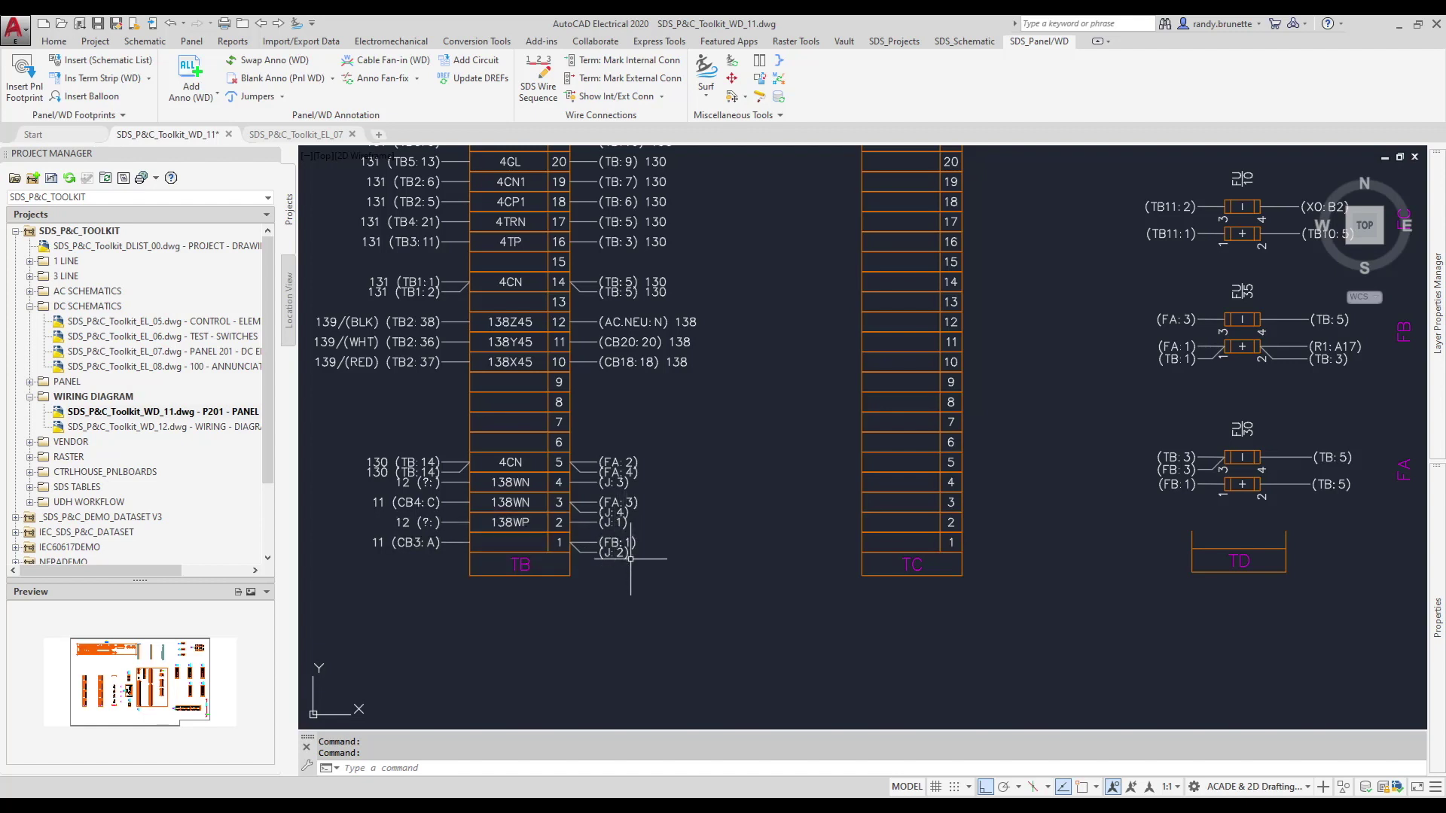
{"action": "left_click", "coordinate": [255, 96]}
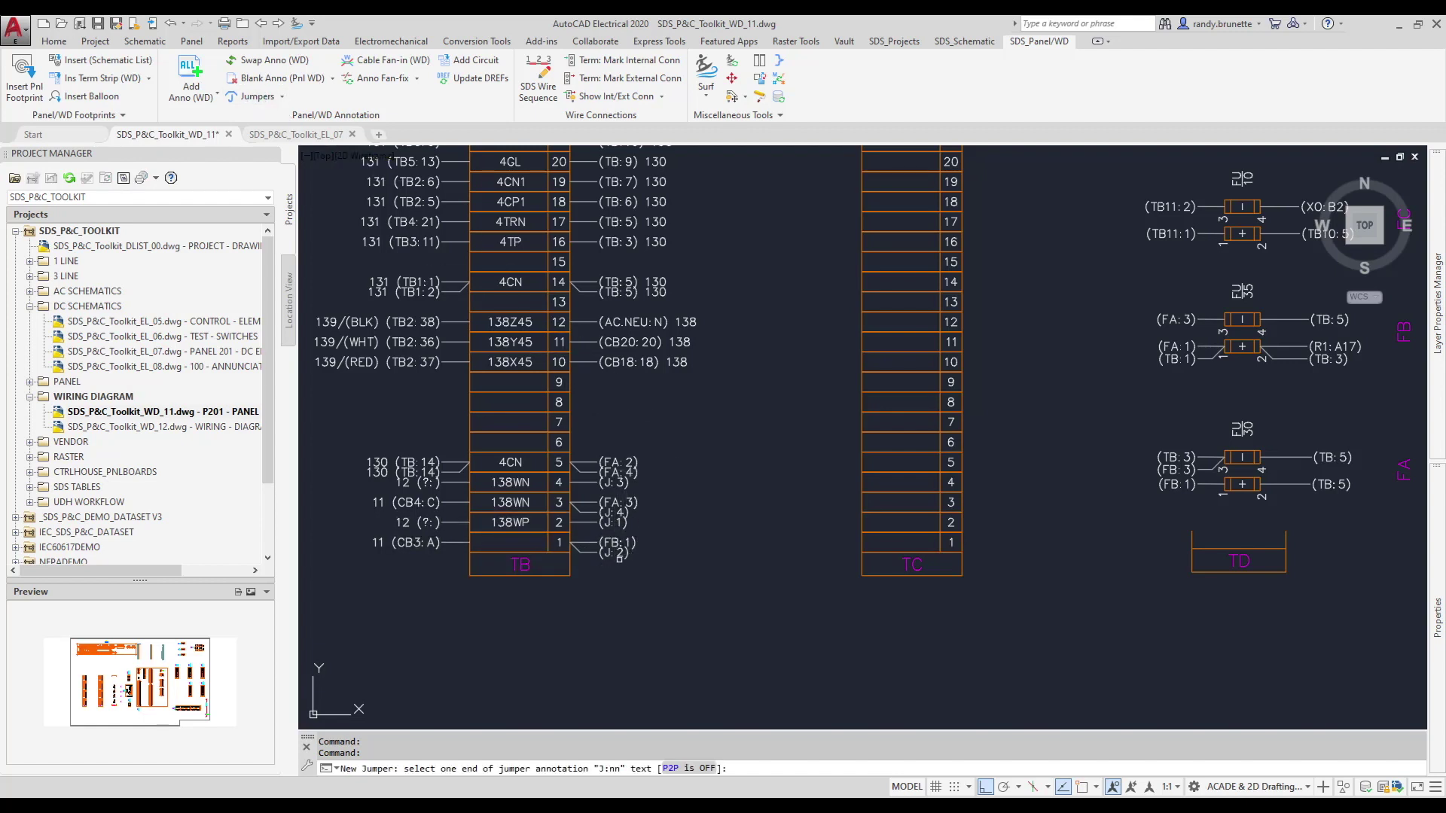
Replace TB's J:1/J:2 and J:3/J:4 labels with jumpers, then switch to the EL_07 schematic
{"action": "left_click", "coordinate": [619, 556]}
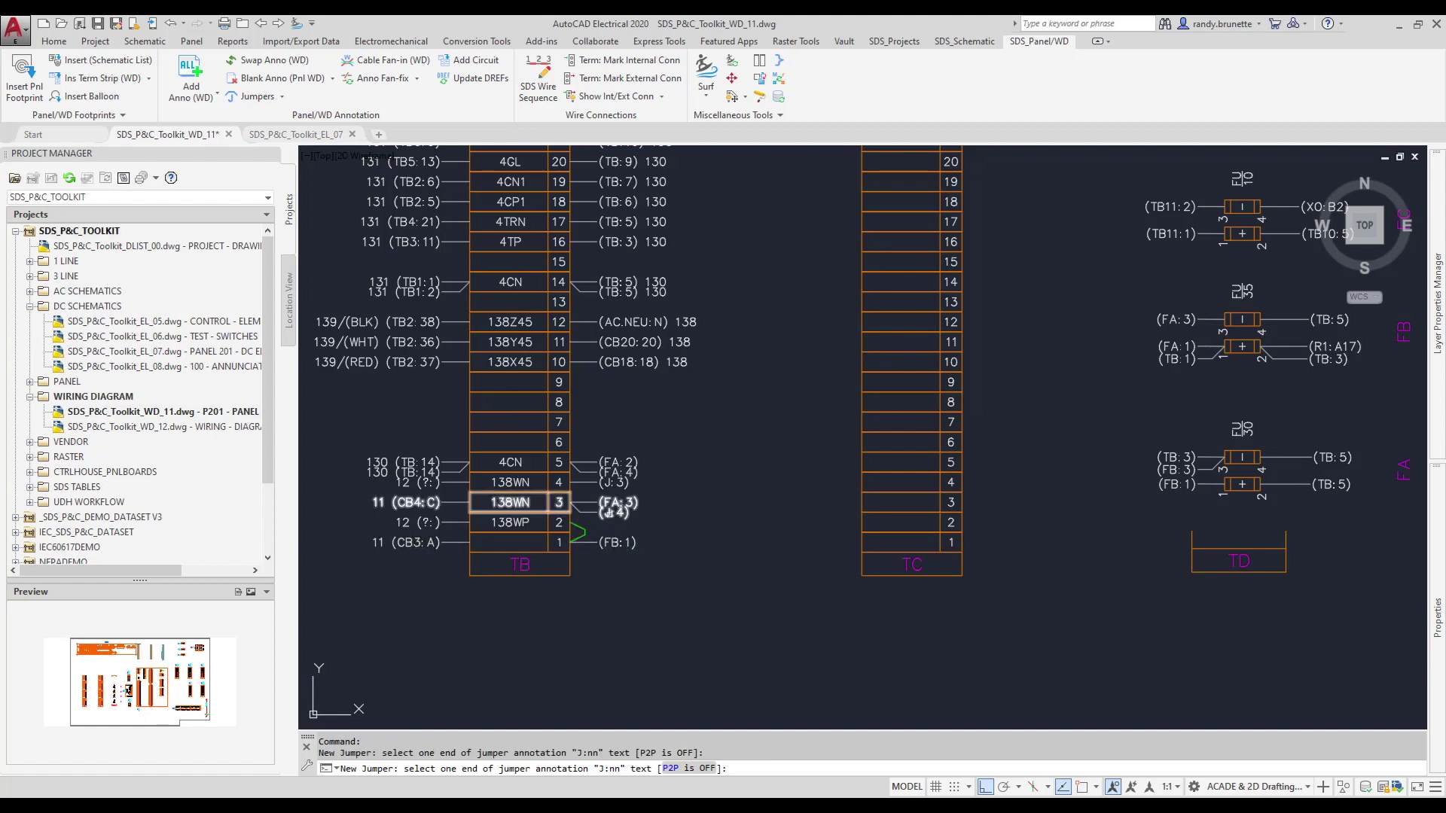
{"action": "left_click", "coordinate": [610, 513]}
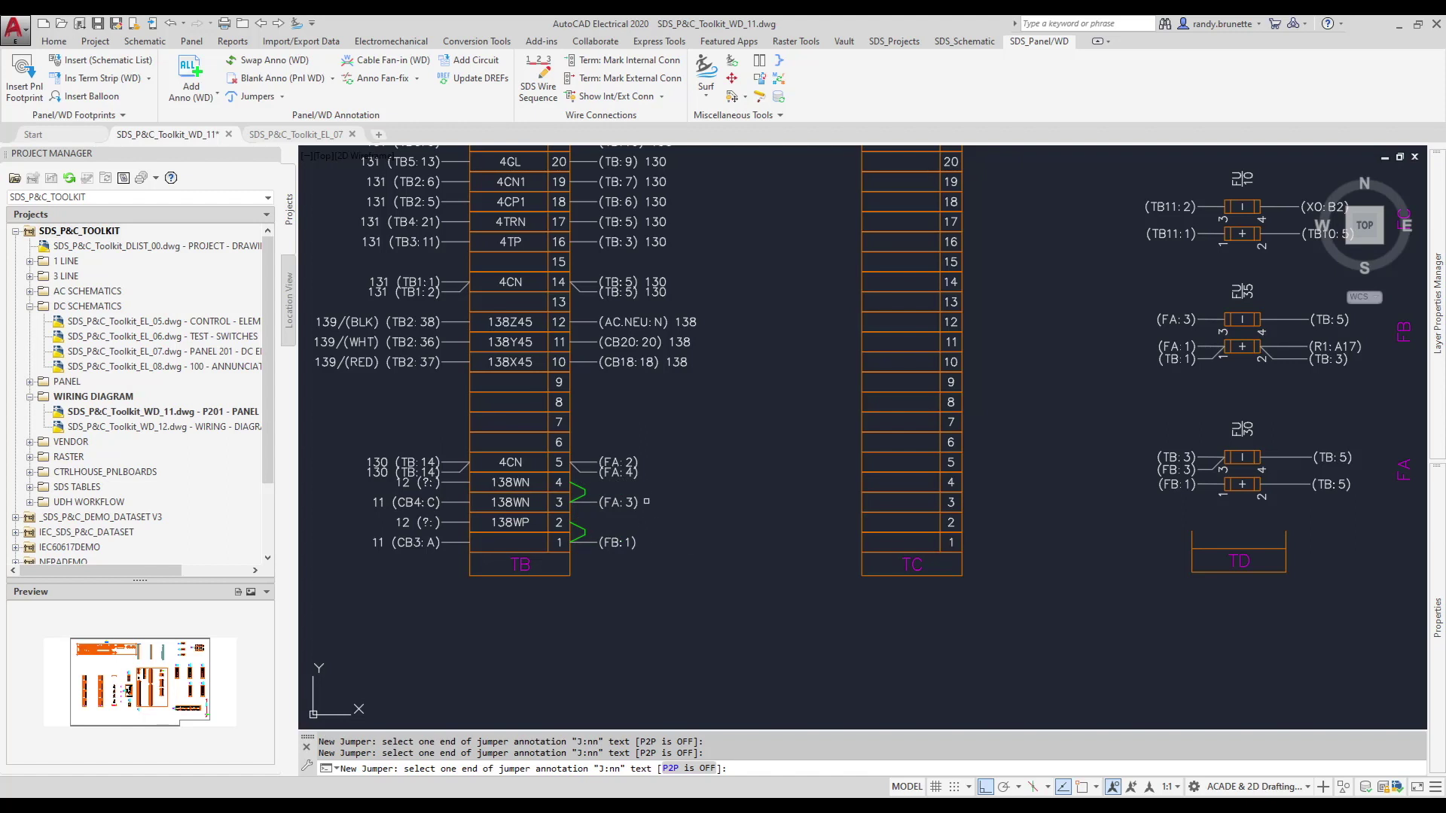
{"action": "key", "text": "Escape"}
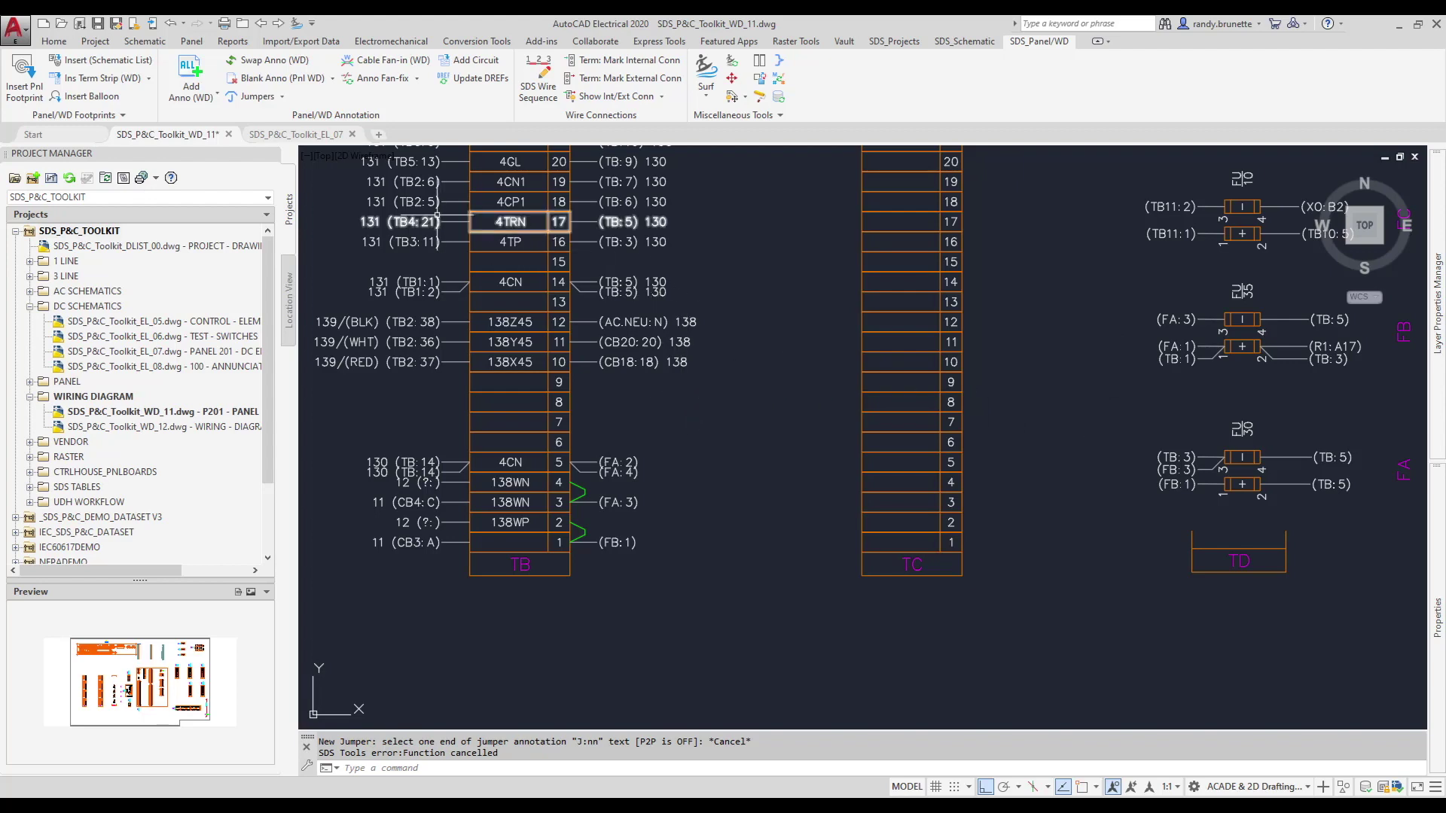
{"action": "left_click", "coordinate": [296, 134]}
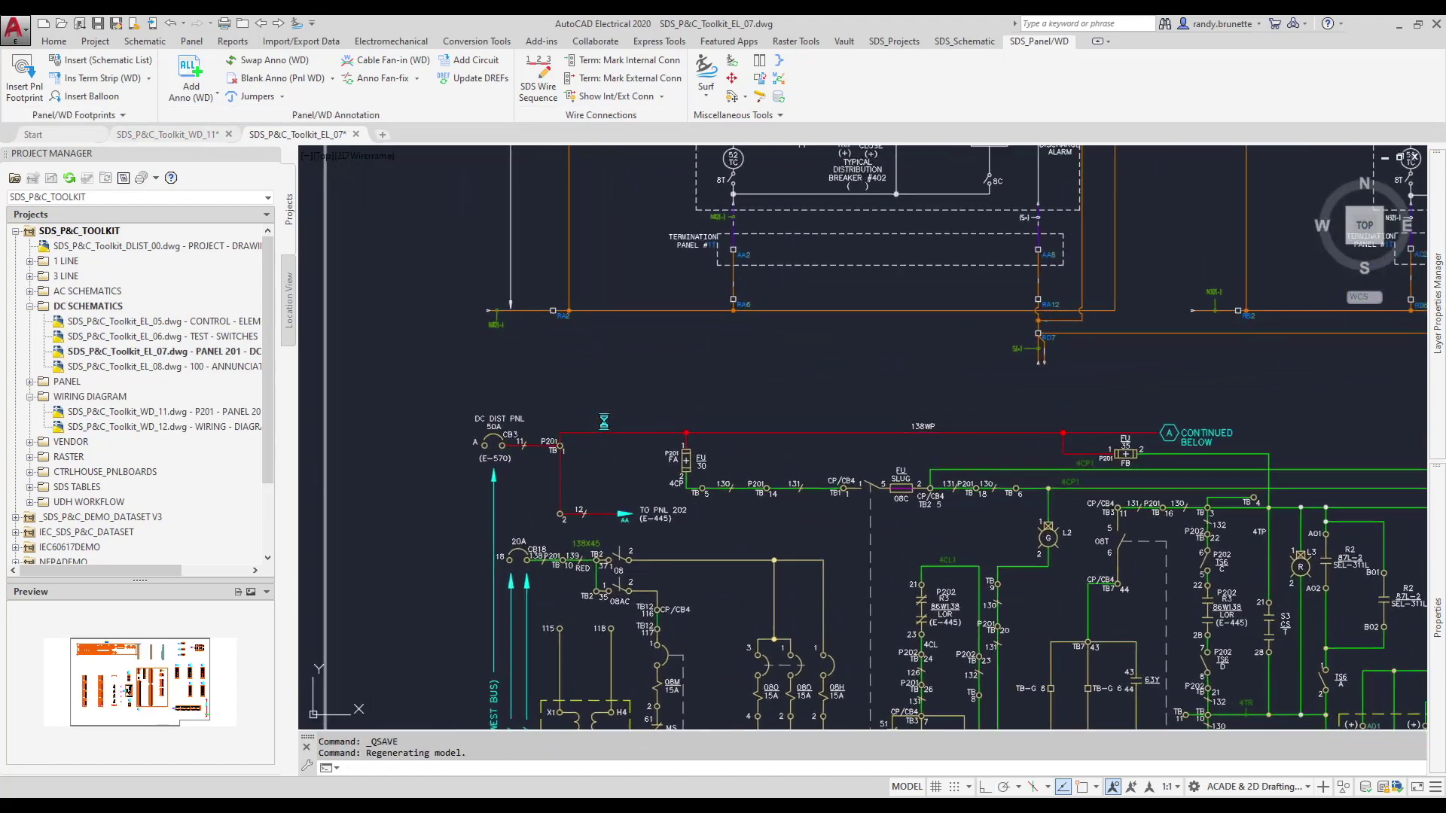
Zoom in around DC DIST PNL and the red 138WP wire
{"action": "scroll", "coordinate": [603, 422], "scroll_direction": "up", "scroll_amount": 3}
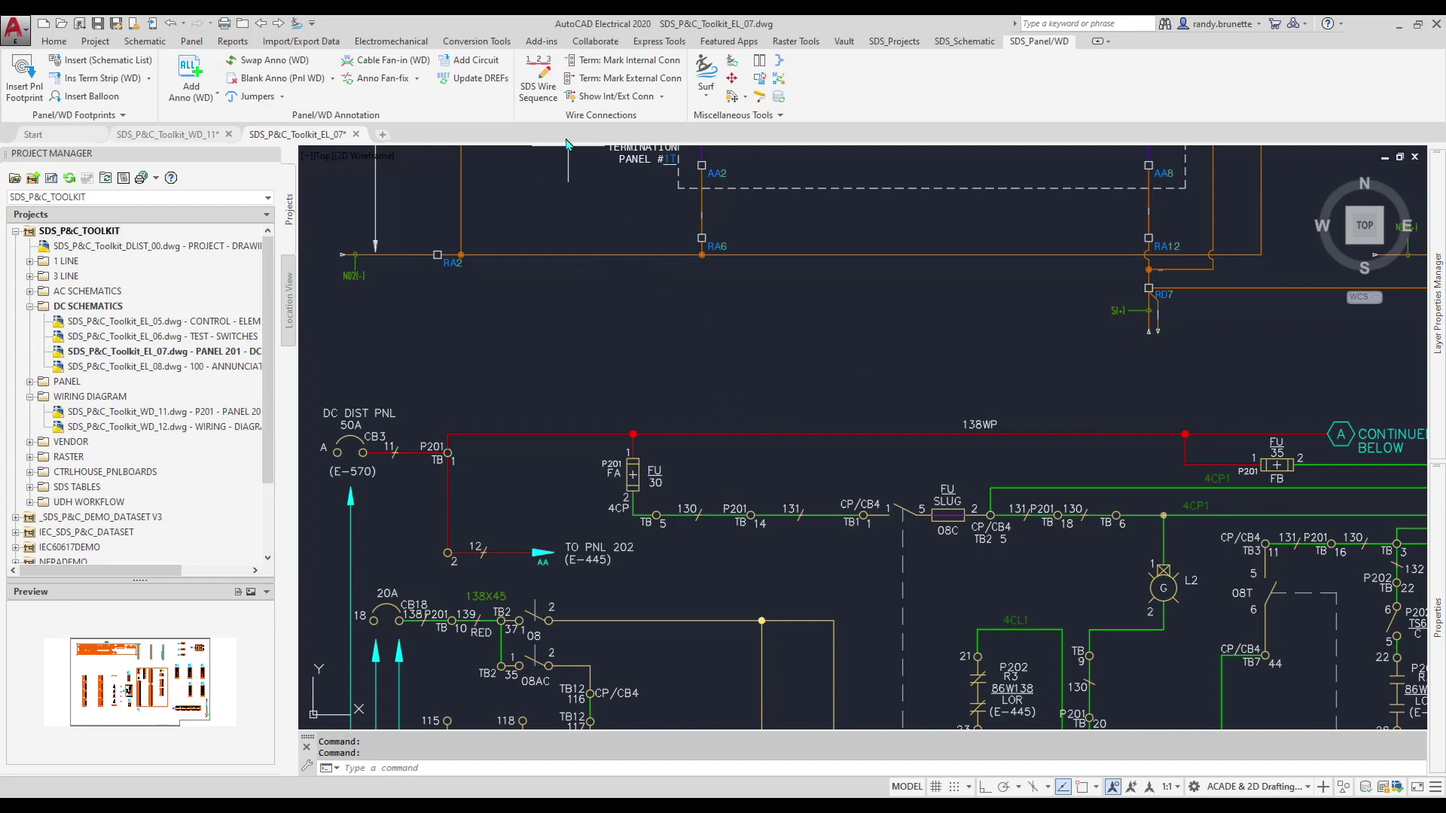
Pick wire 138WP and move TB:1:I up to first in its connection sequence
{"action": "left_click", "coordinate": [542, 73]}
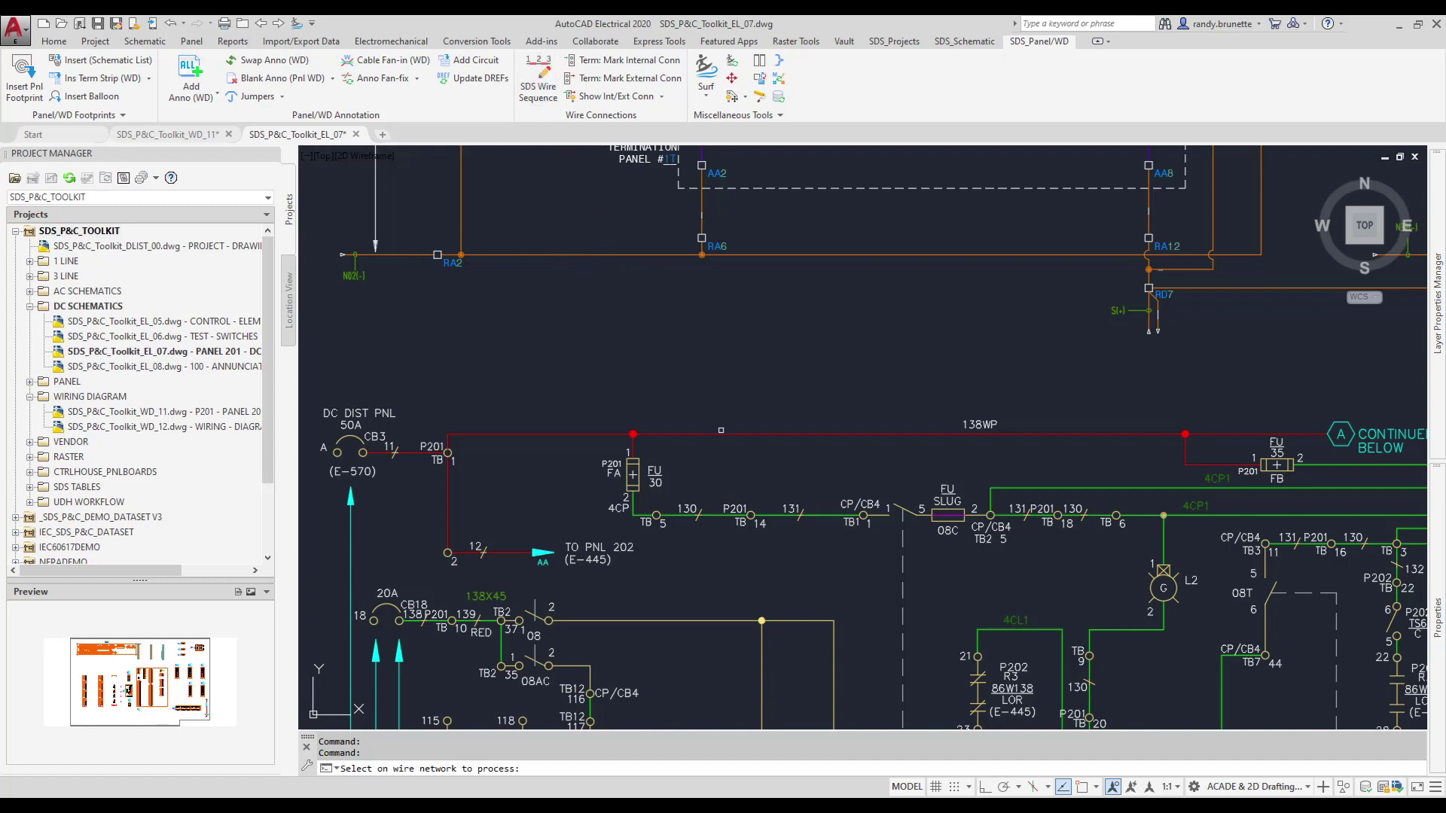
{"action": "left_click", "coordinate": [723, 436]}
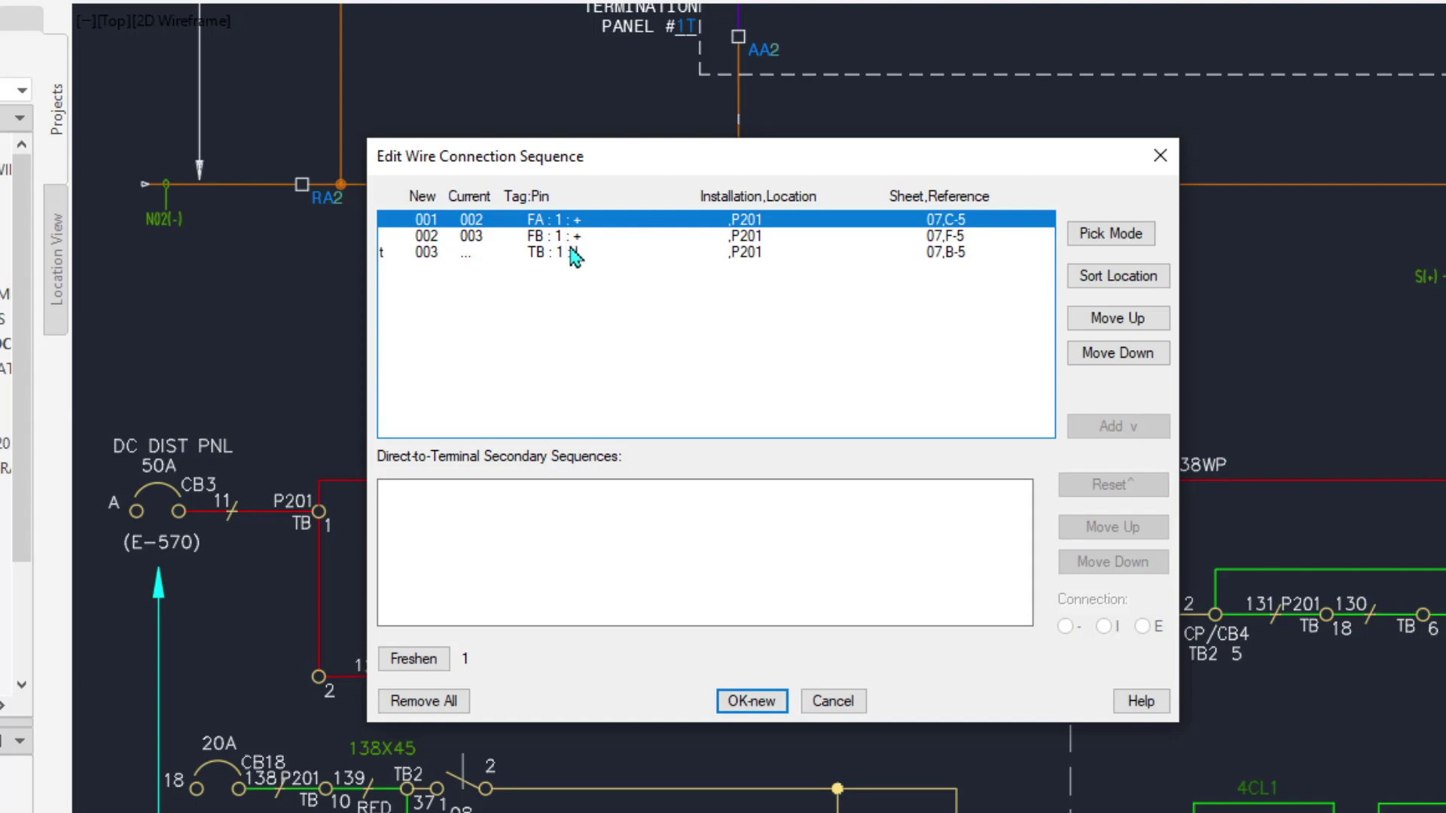
{"action": "left_click", "coordinate": [573, 256]}
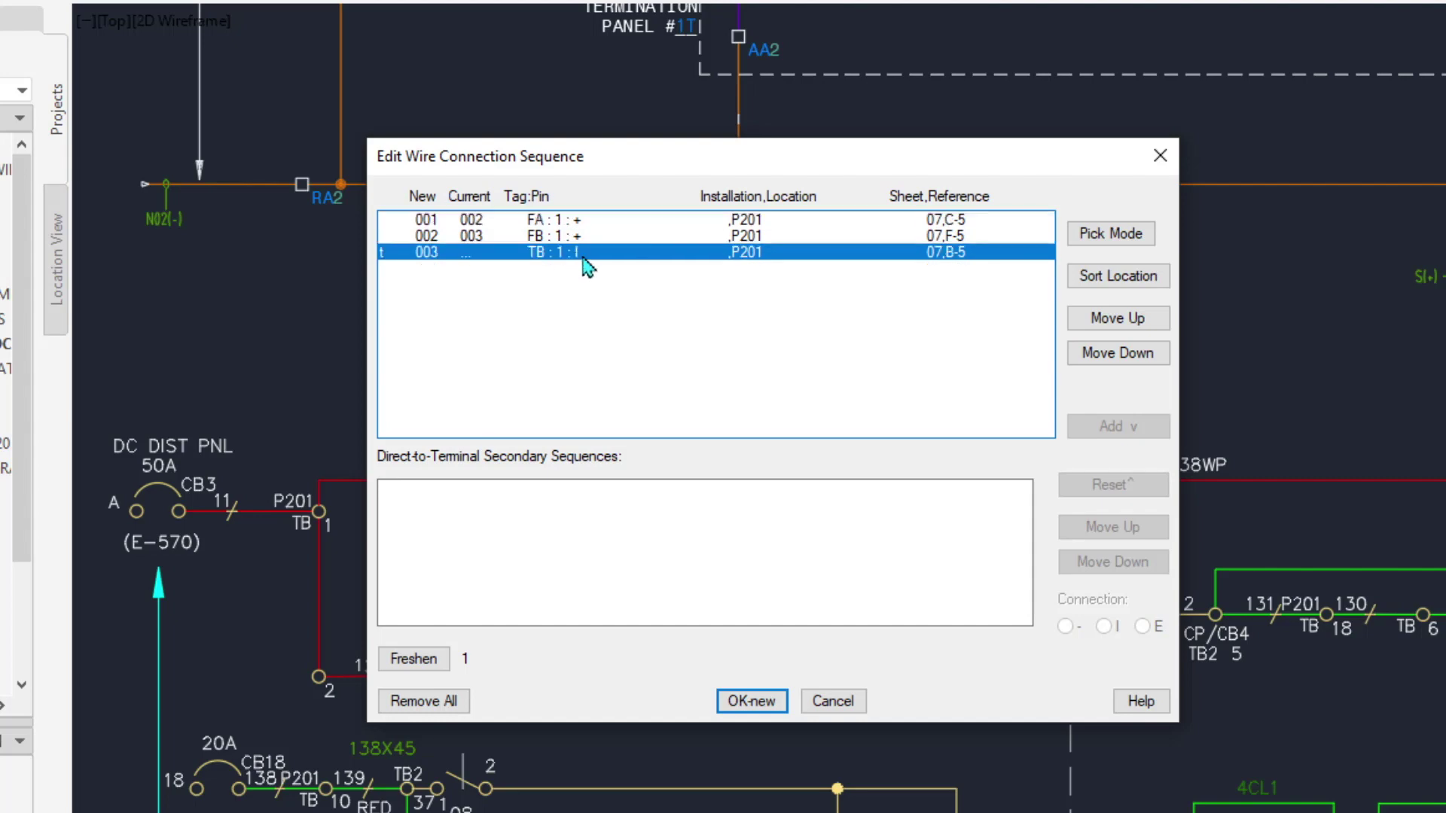
{"action": "left_click", "coordinate": [1102, 324]}
{"action": "left_click", "coordinate": [1101, 324]}
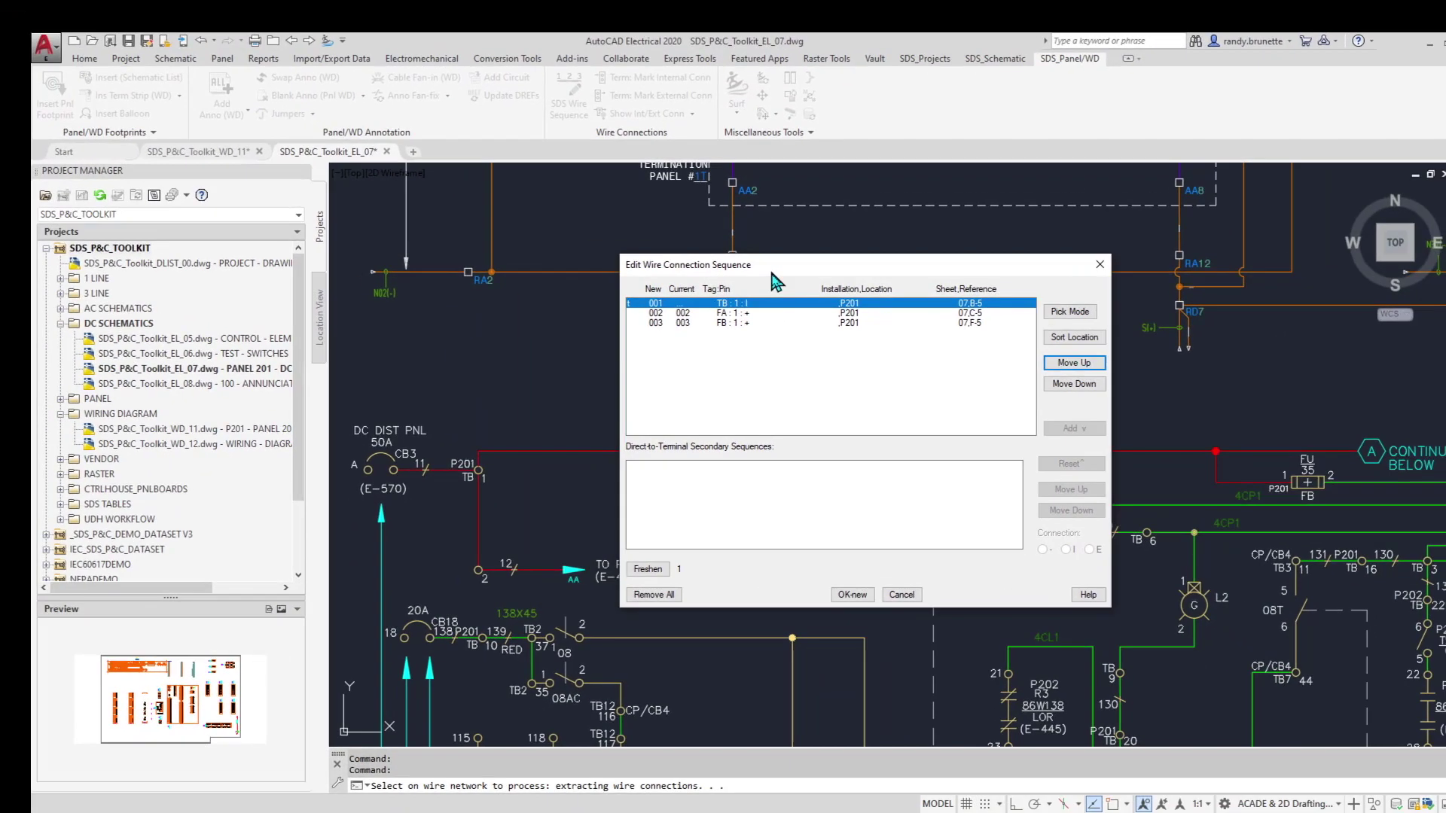
Apply the new TB:1, FA:1, FB:1 order and return to the WD_11 drawing
{"action": "mouse_move", "coordinate": [772, 280]}
{"action": "left_mouse_down"}
{"action": "mouse_move", "coordinate": [775, 497]}
{"action": "mouse_move", "coordinate": [709, 501]}
{"action": "left_mouse_up"}
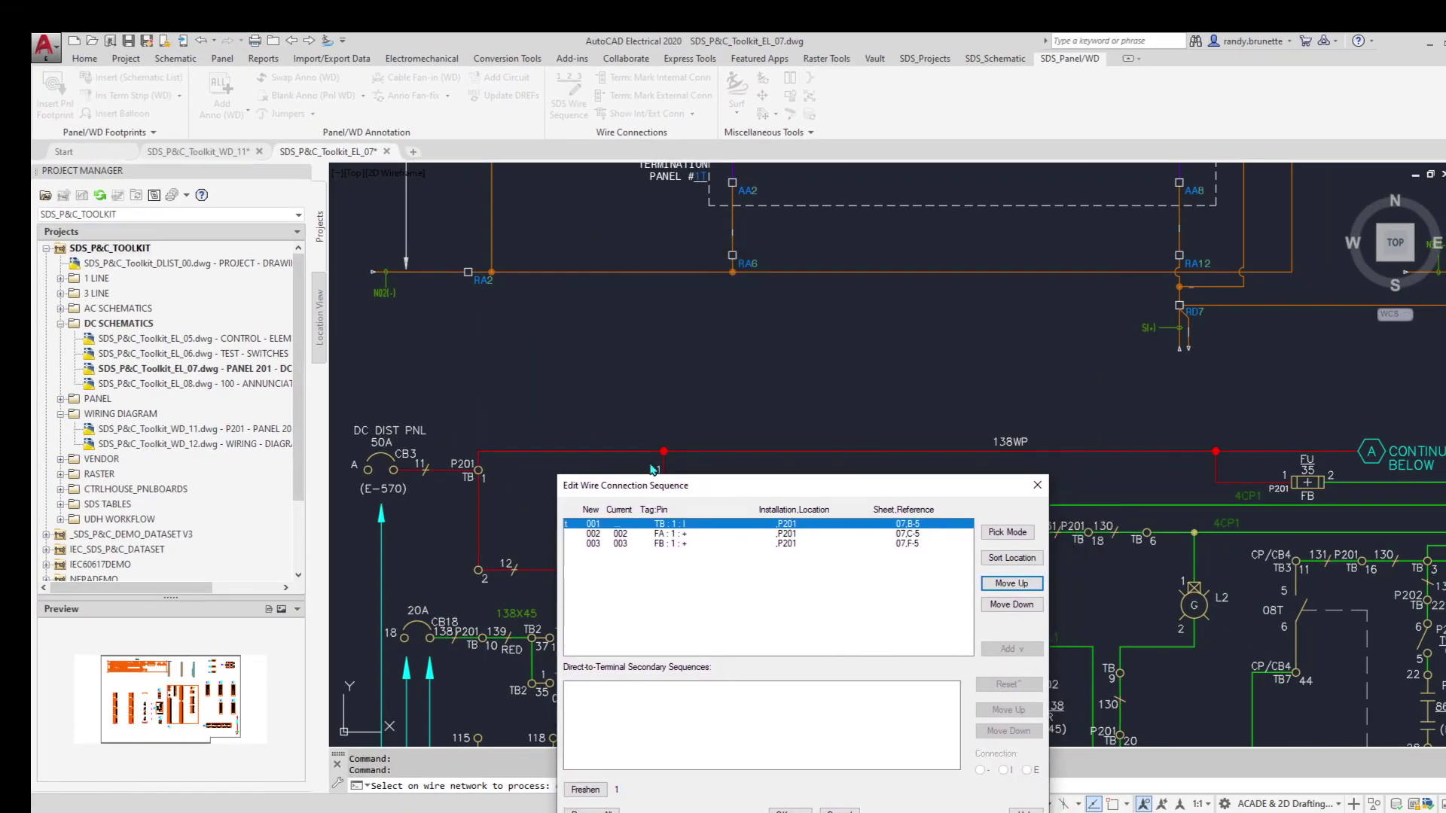
{"action": "left_click_drag", "start_coordinate": [917, 492], "coordinate": [920, 334]}
{"action": "left_click", "coordinate": [793, 656]}
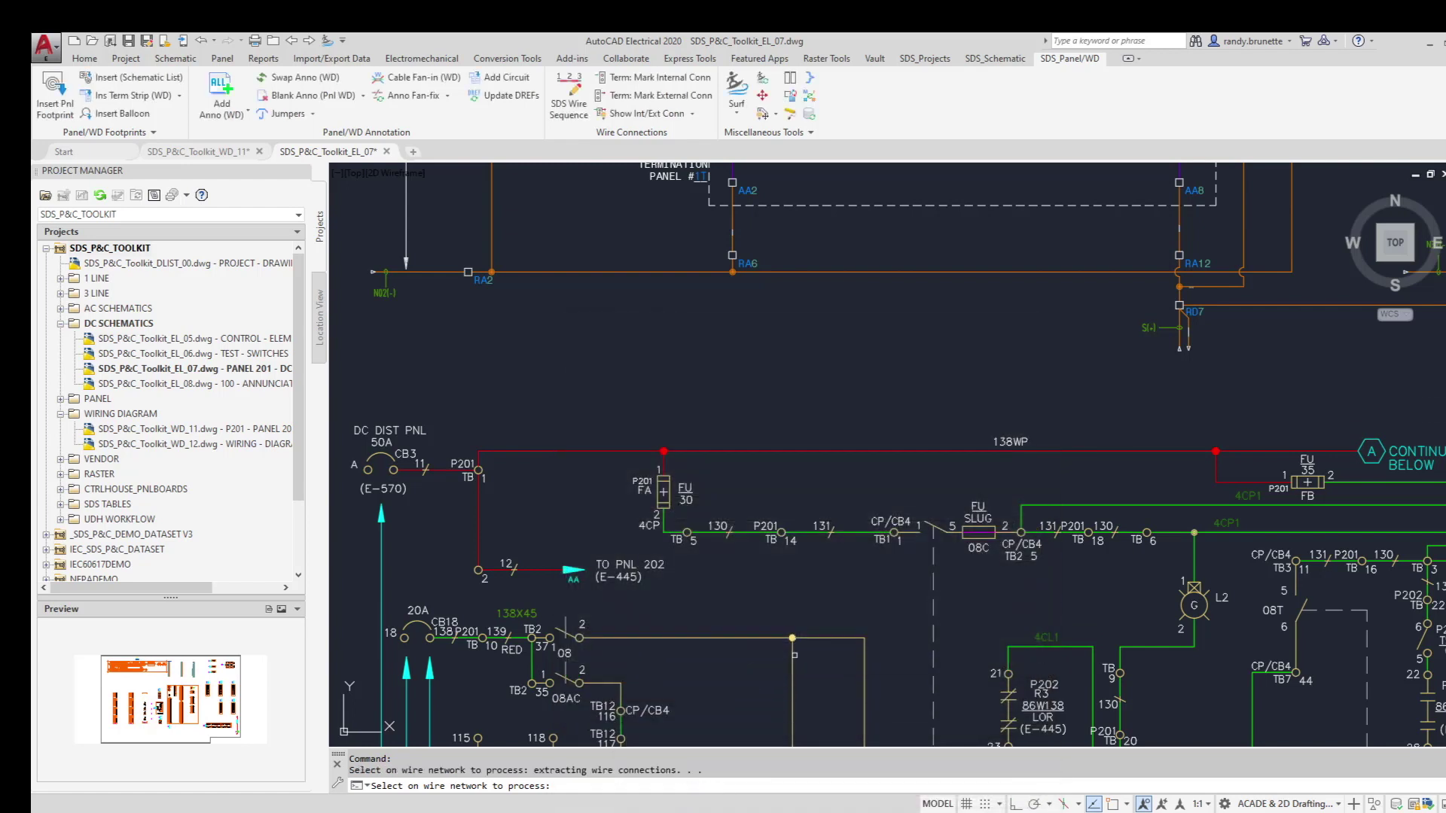
{"action": "key", "text": "Return"}
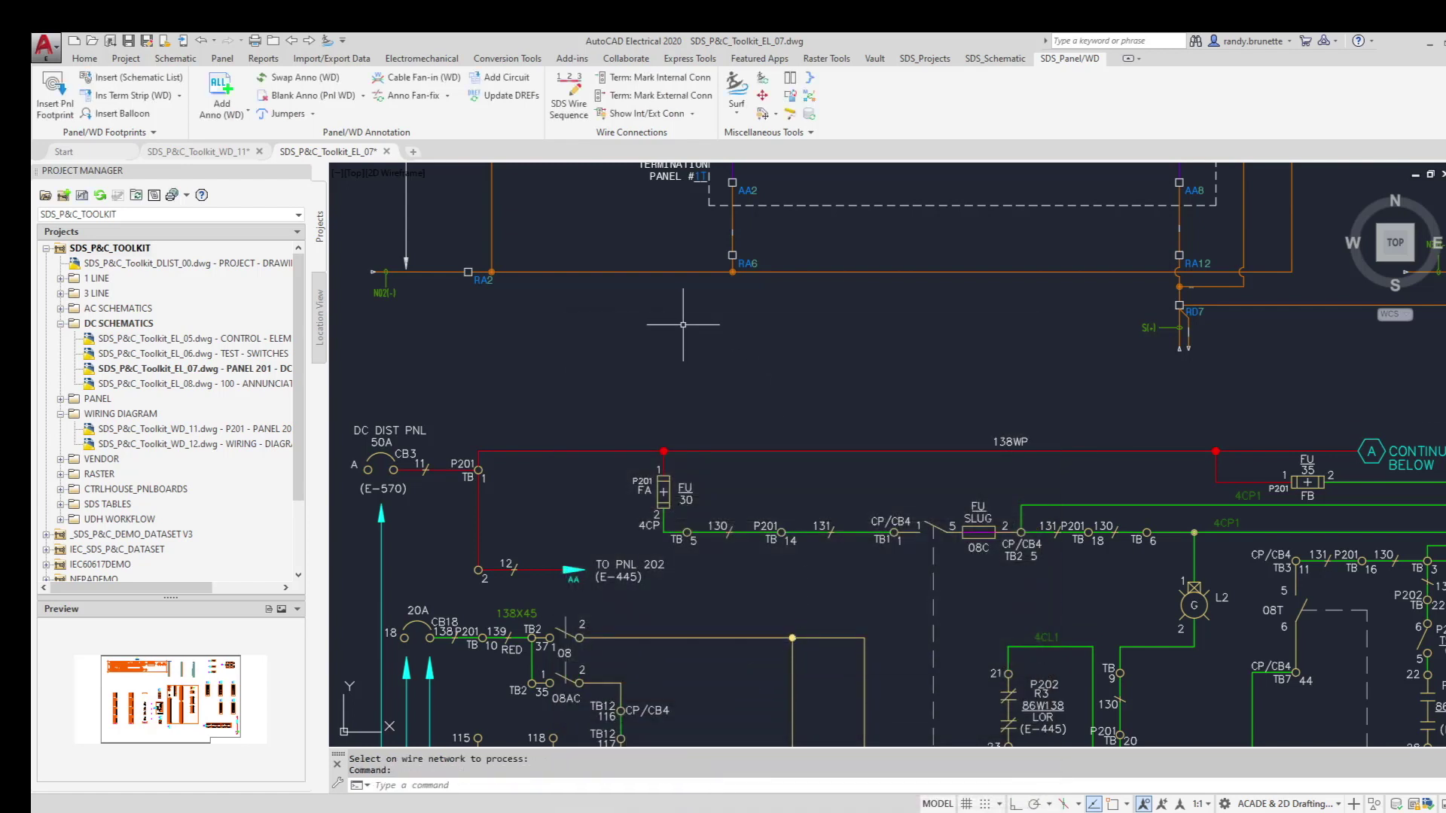
{"action": "left_click", "coordinate": [220, 153]}
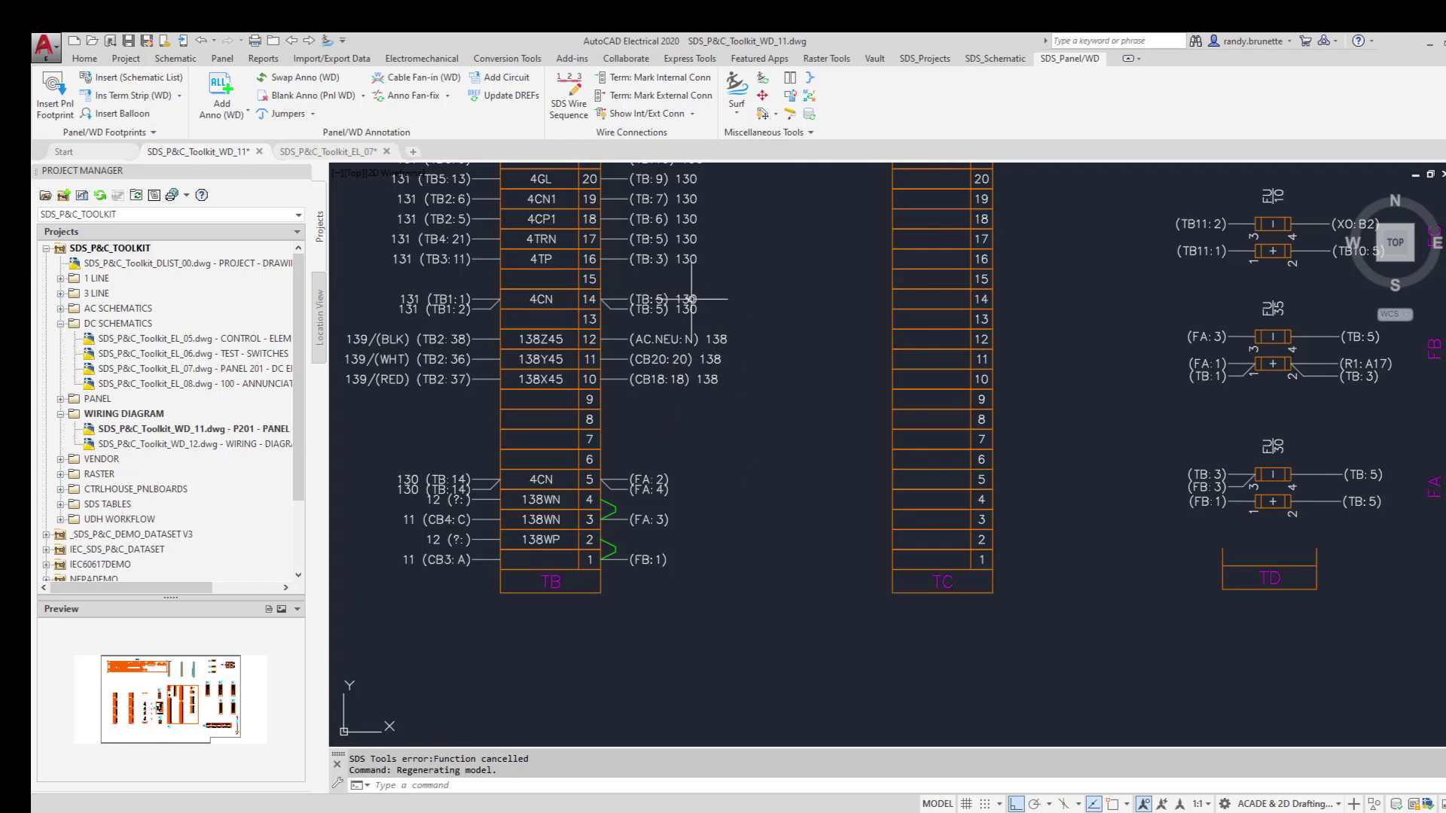
Reapply the annotation format and window-select all terminal strips, updating 28 of 120 attributes
{"action": "left_click", "coordinate": [221, 92]}
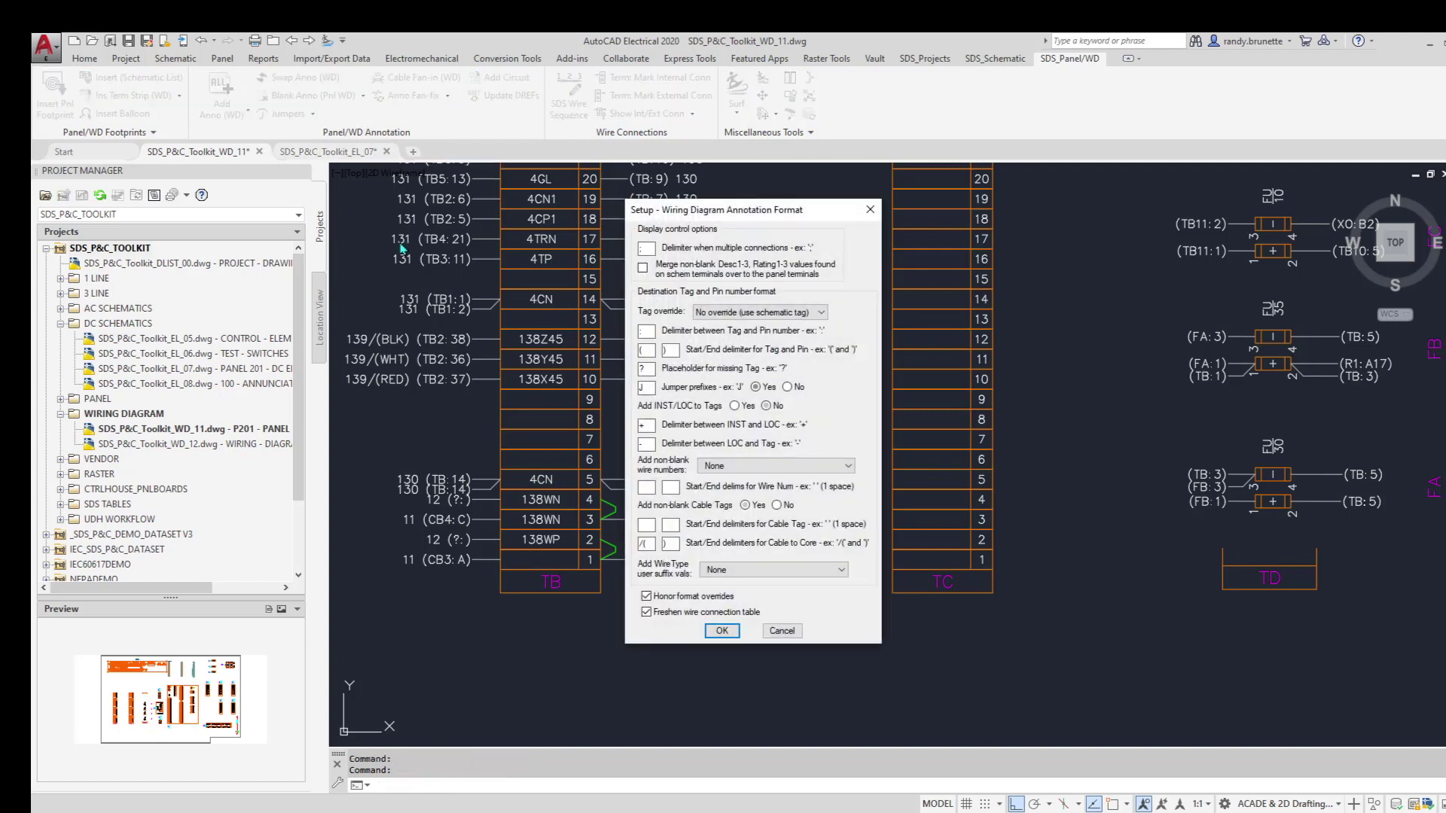
{"action": "left_click", "coordinate": [722, 631]}
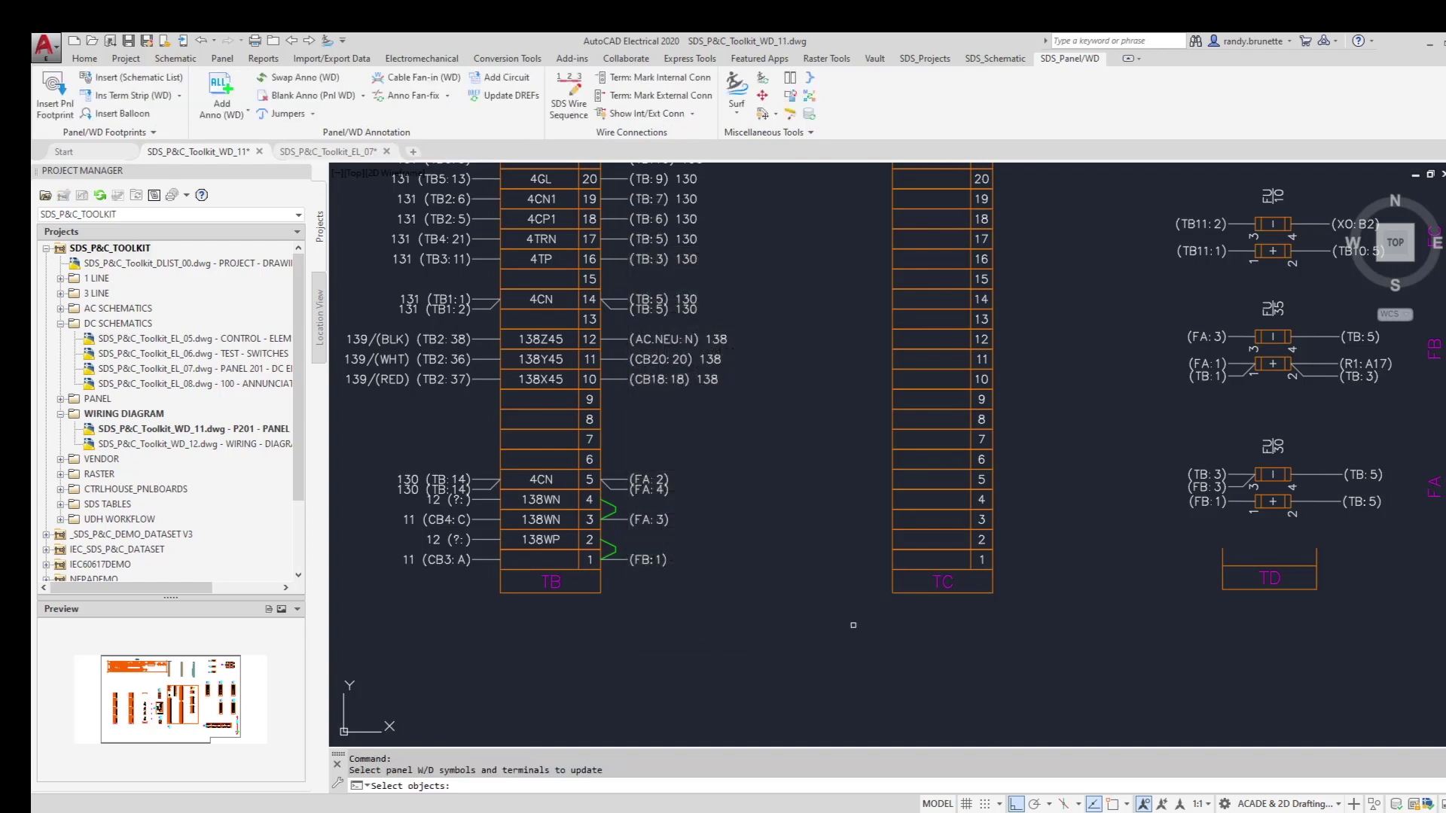
{"action": "left_click", "coordinate": [1420, 652]}
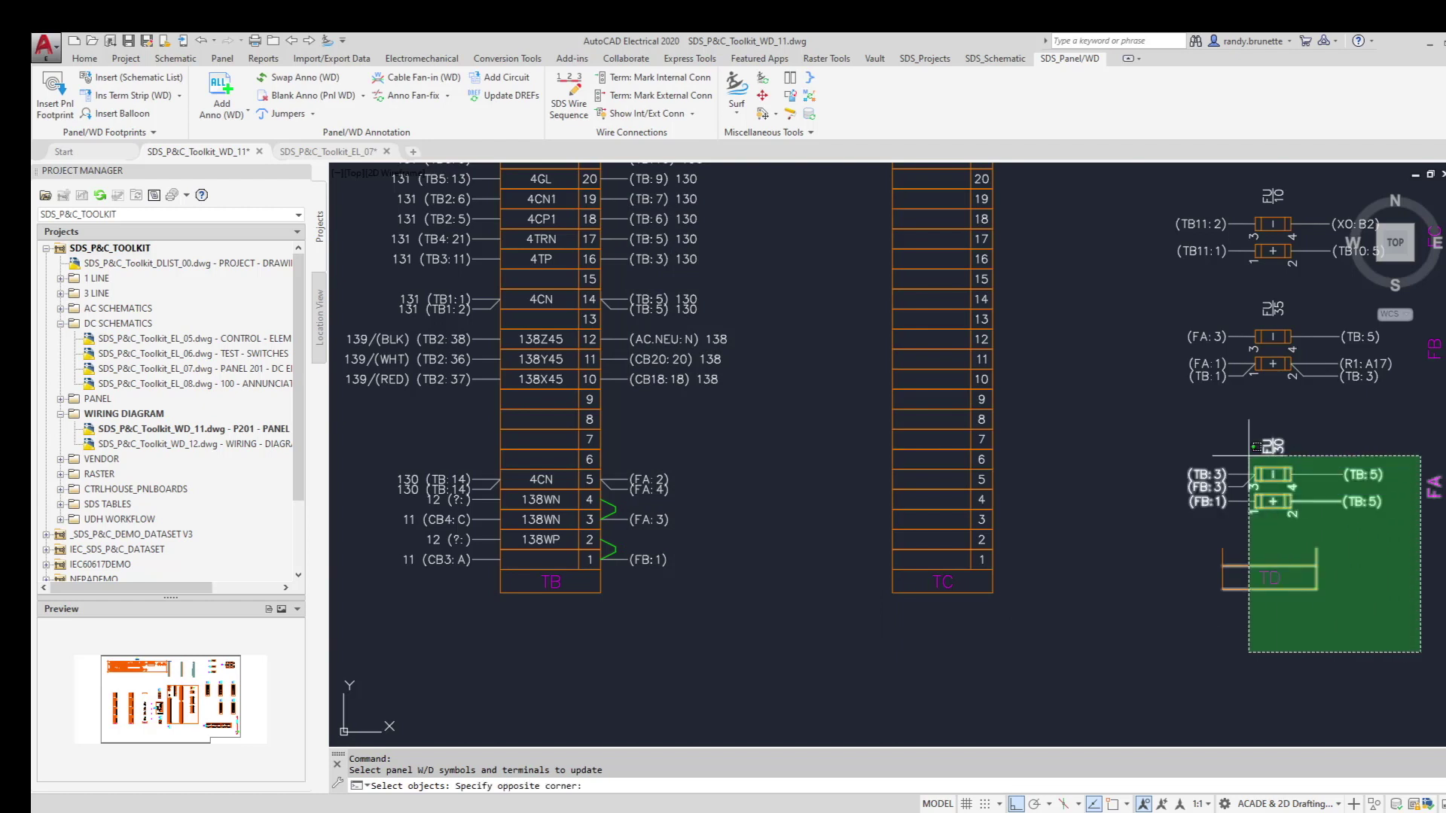
{"action": "left_click", "coordinate": [497, 339]}
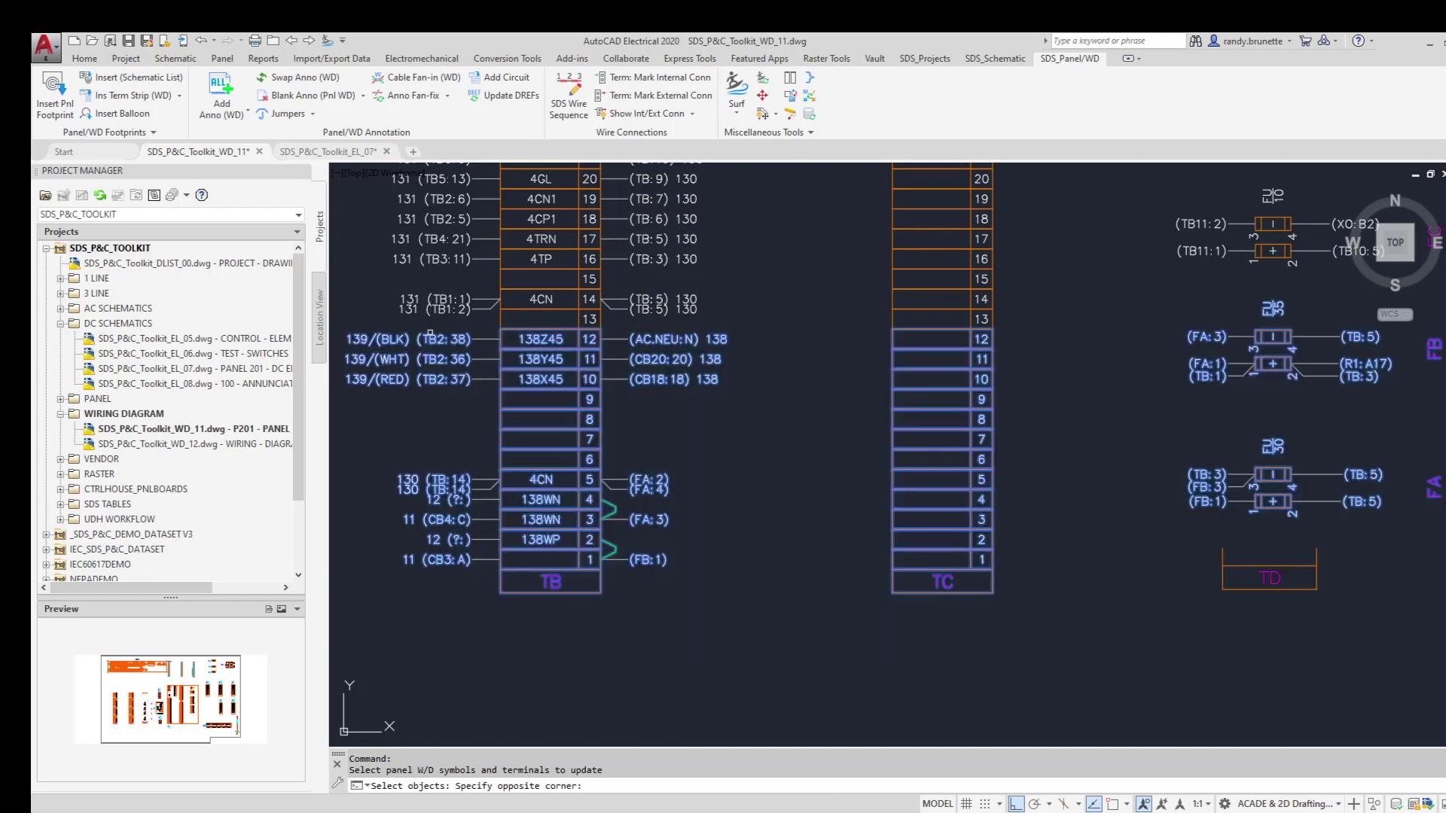
{"action": "key", "text": "Return"}
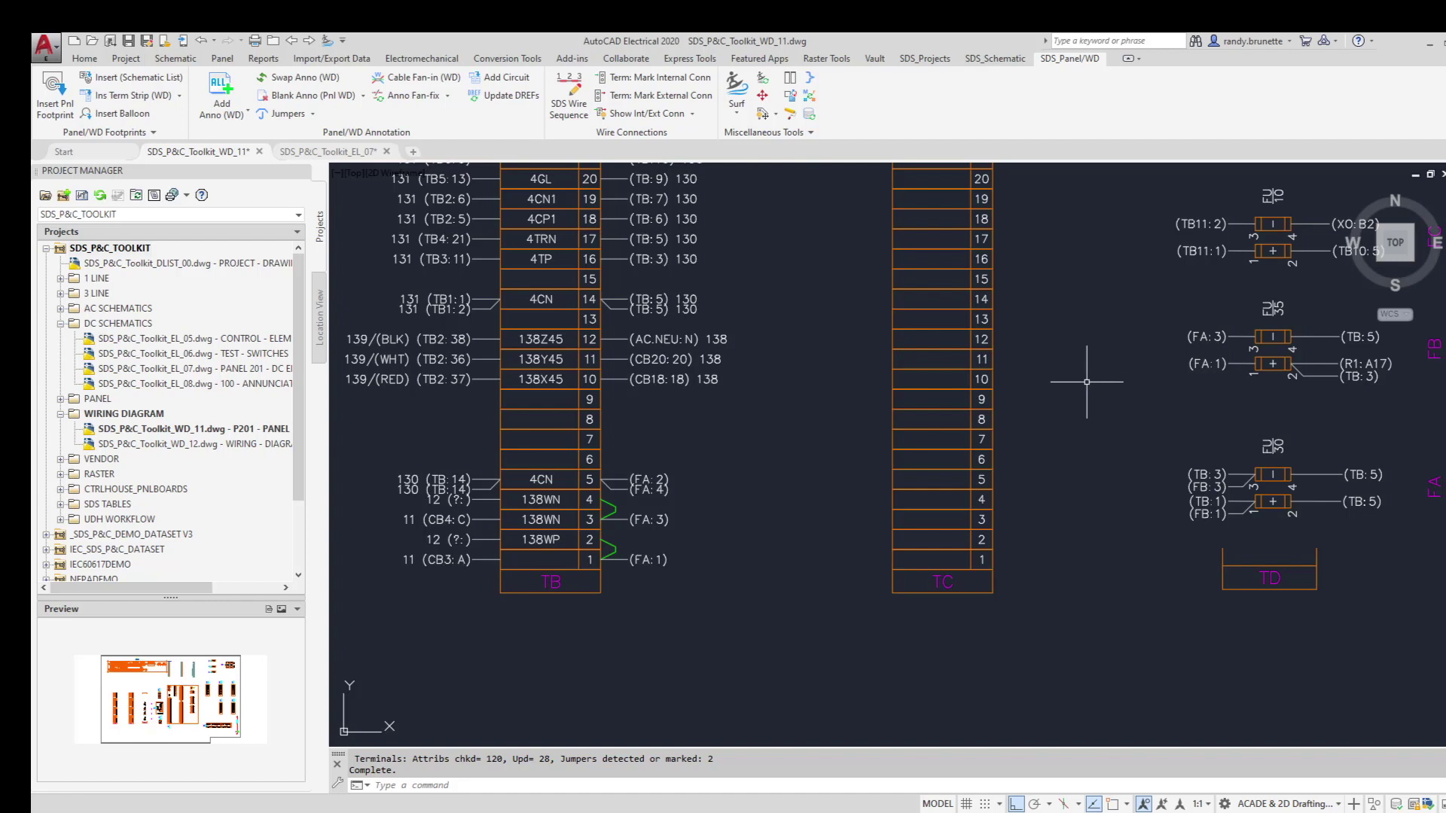
Pan right to centre terminal strip TB and the empty area to its left
{"action": "middle_click_drag", "start_coordinate": [757, 404], "coordinate": [1057, 418]}
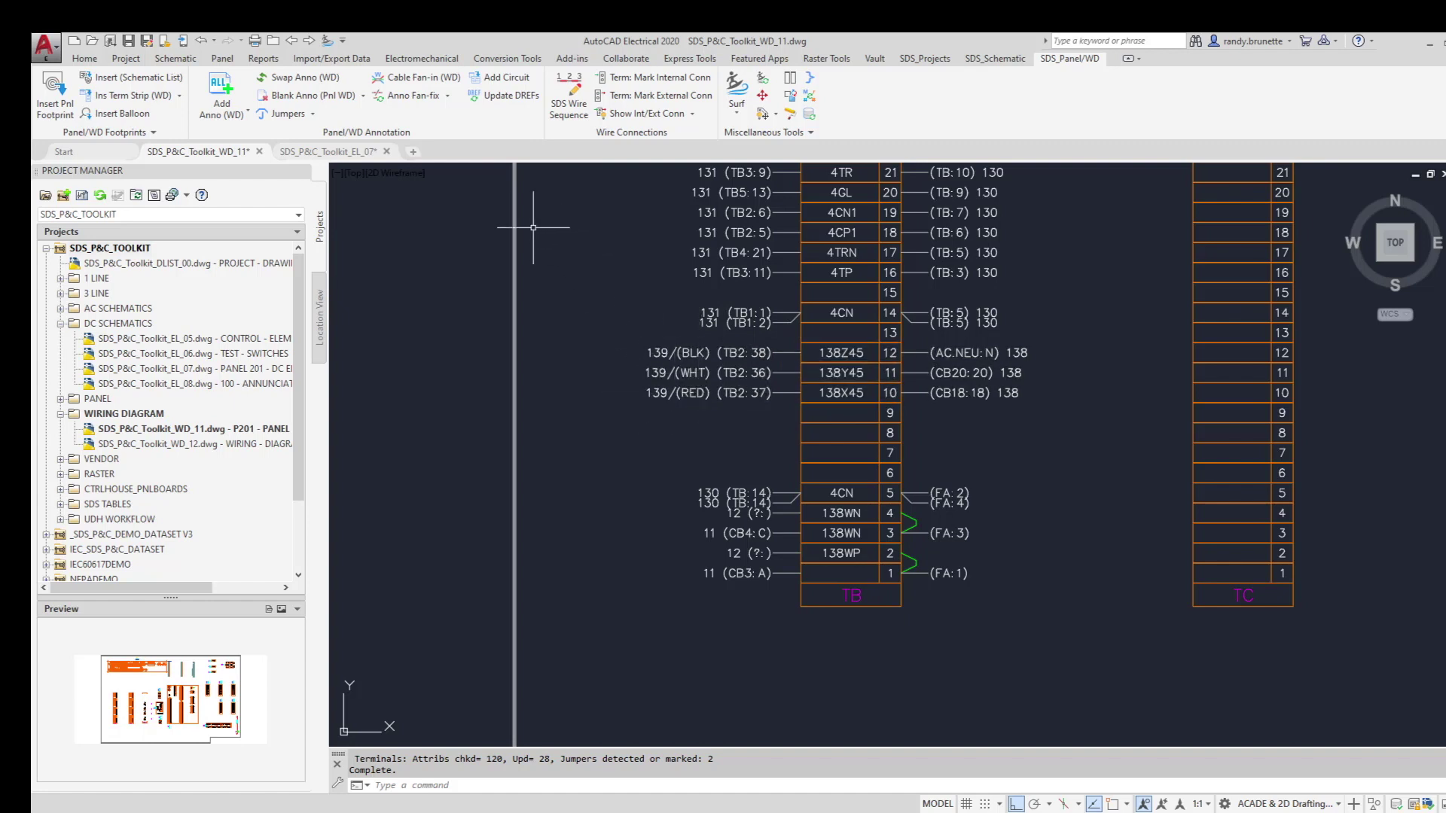
{"action": "left_click", "coordinate": [414, 84]}
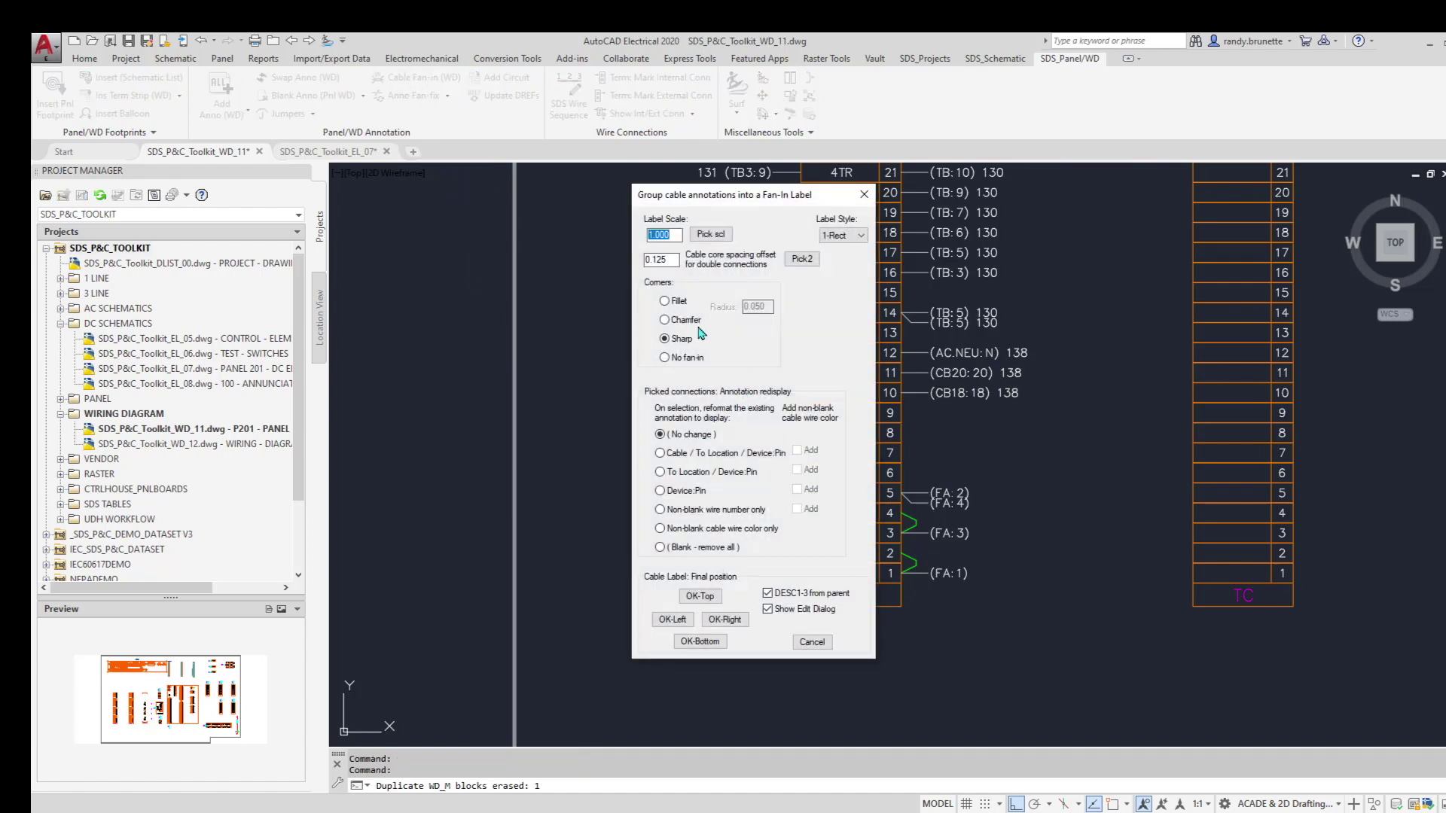
Set fan-in corners to Fillet and reformat labels to To Location / Device:Pin plus wire colour
{"action": "left_click", "coordinate": [664, 301]}
{"action": "left_click_drag", "start_coordinate": [729, 199], "coordinate": [924, 234]}
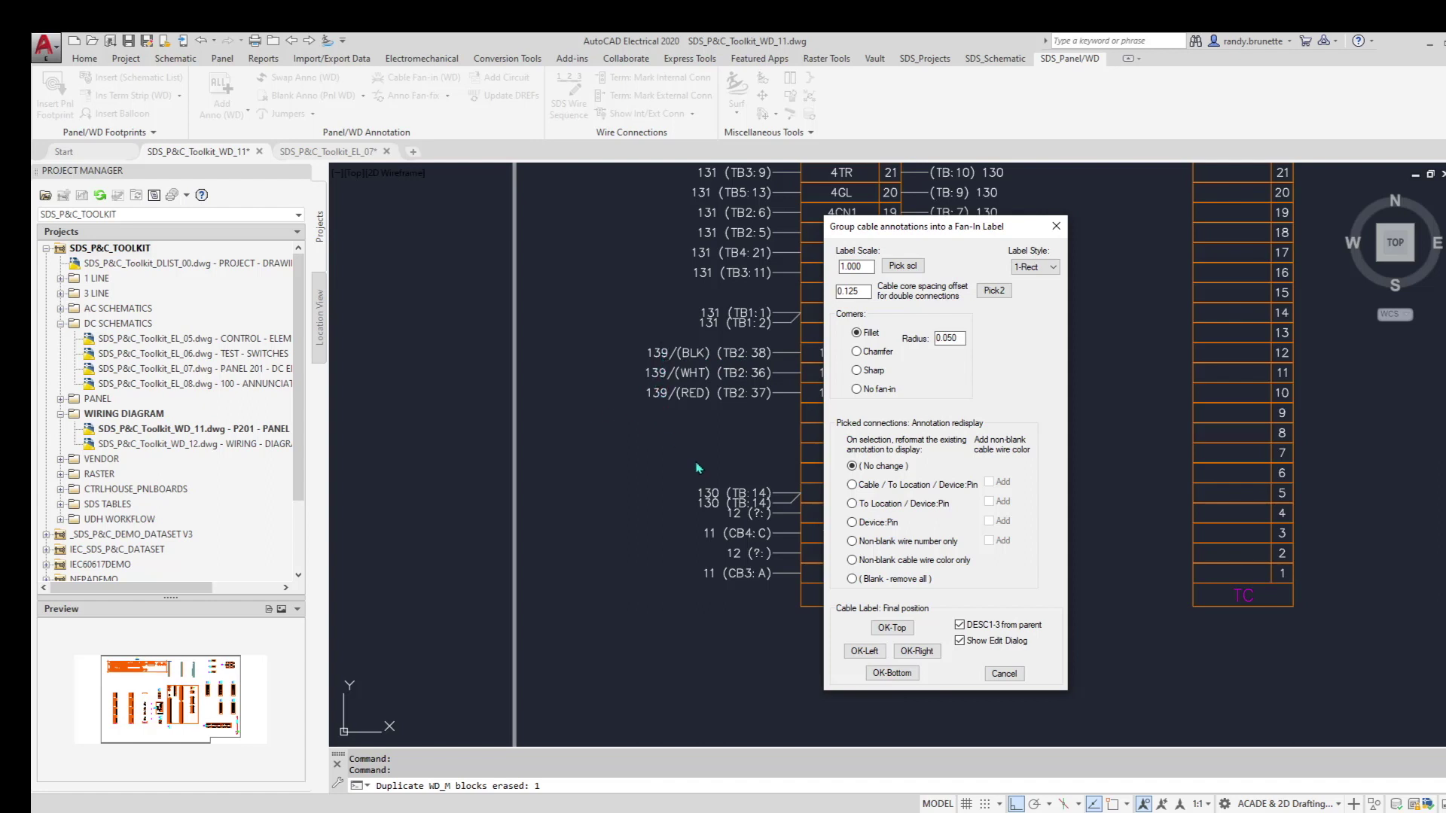
{"action": "left_click", "coordinate": [854, 506]}
{"action": "left_click", "coordinate": [989, 502]}
Group the TB row 12, 11 and 10 wires into cable fan-in label 139 left of the strip
{"action": "left_click", "coordinate": [863, 651]}
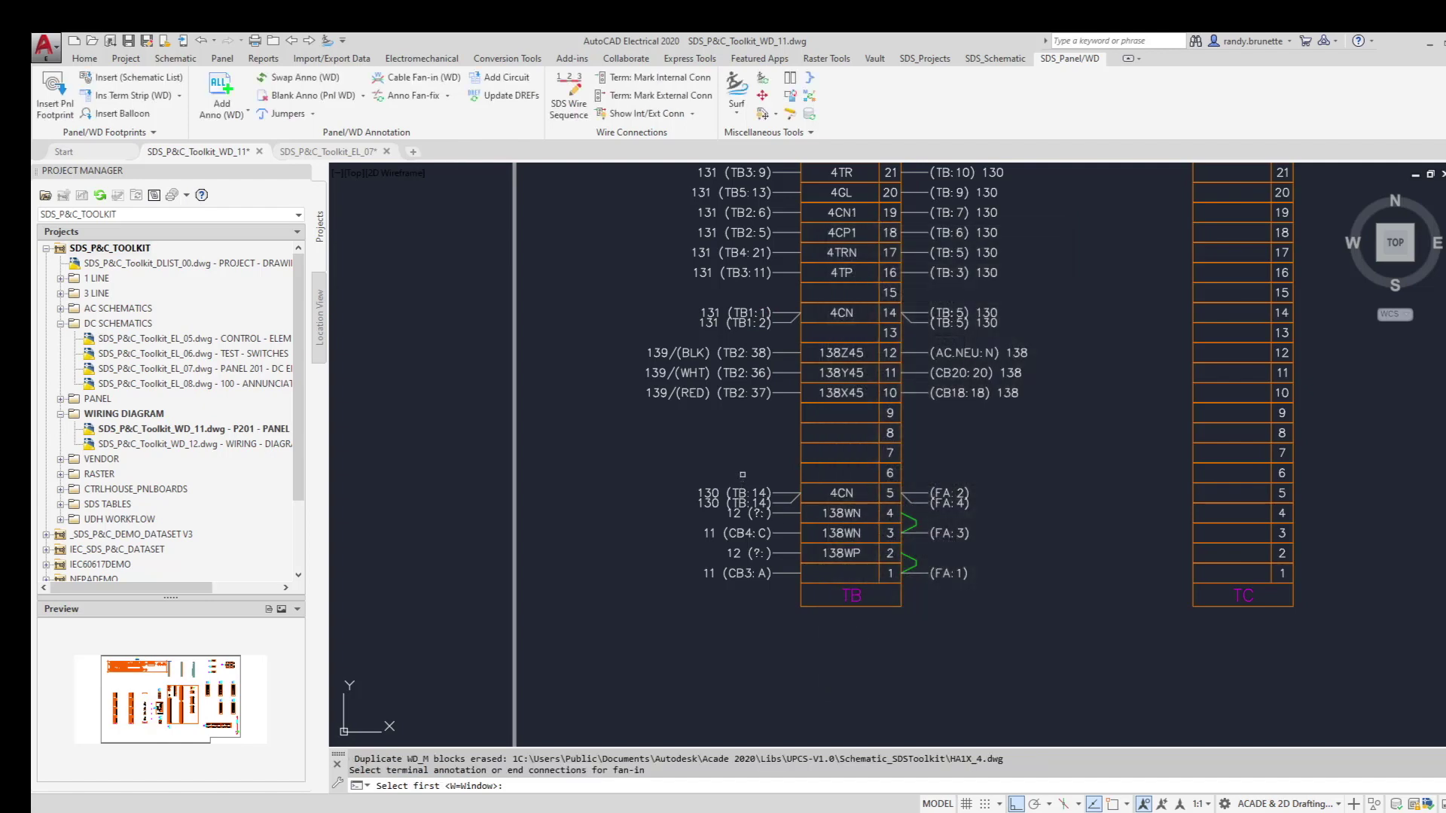
{"action": "left_click", "coordinate": [704, 353]}
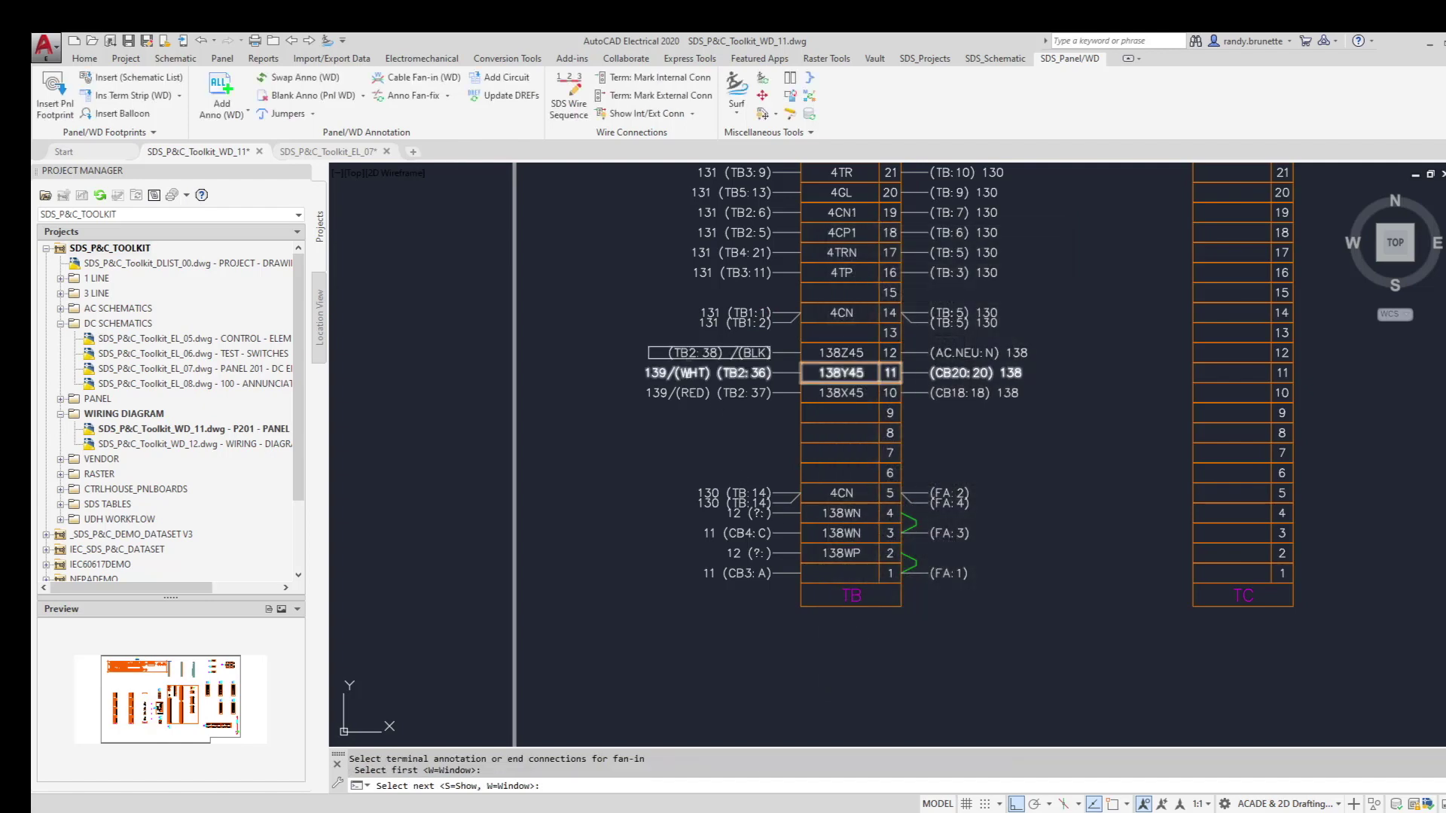
{"action": "left_click", "coordinate": [704, 373]}
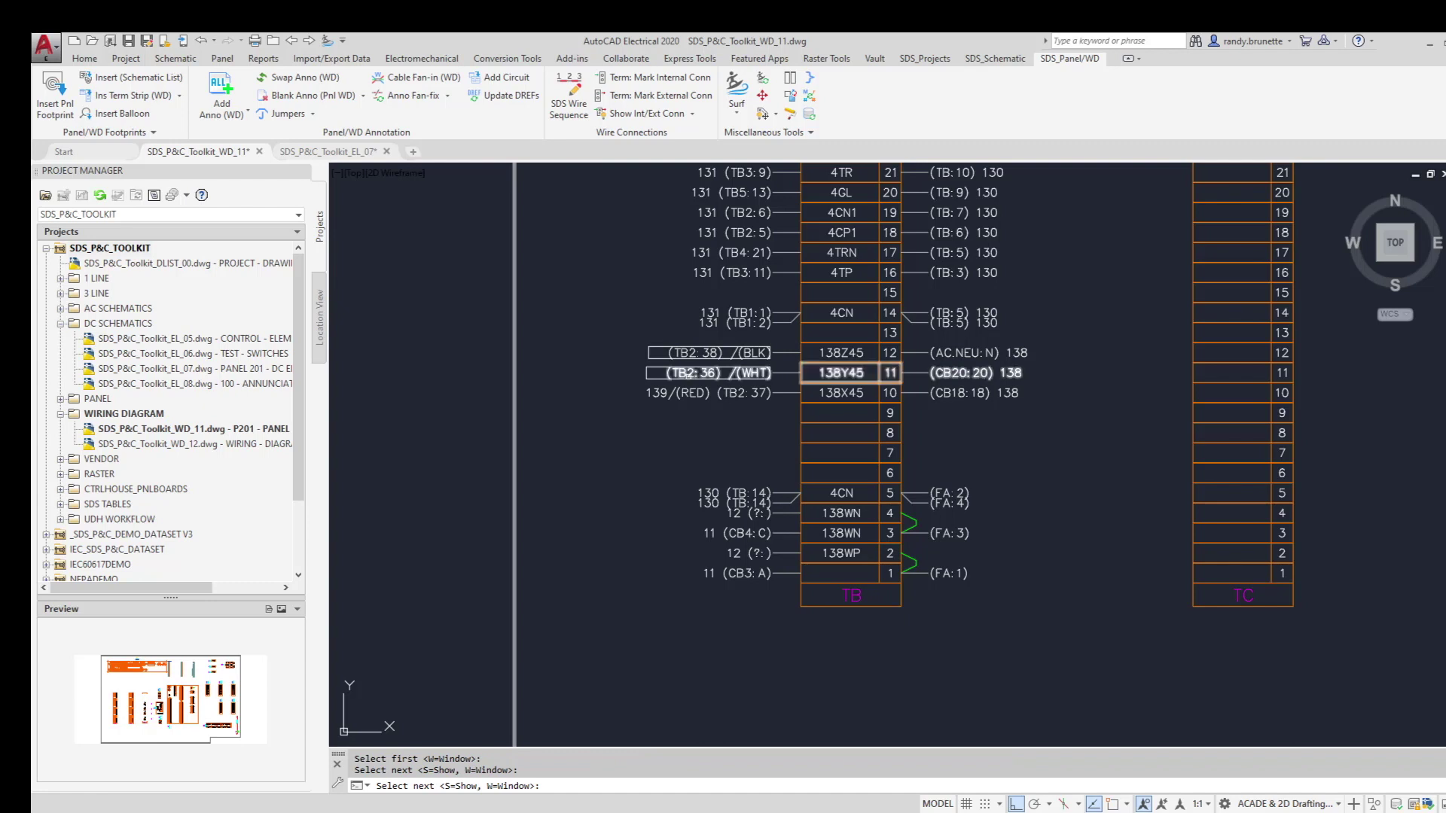
{"action": "left_click", "coordinate": [704, 392]}
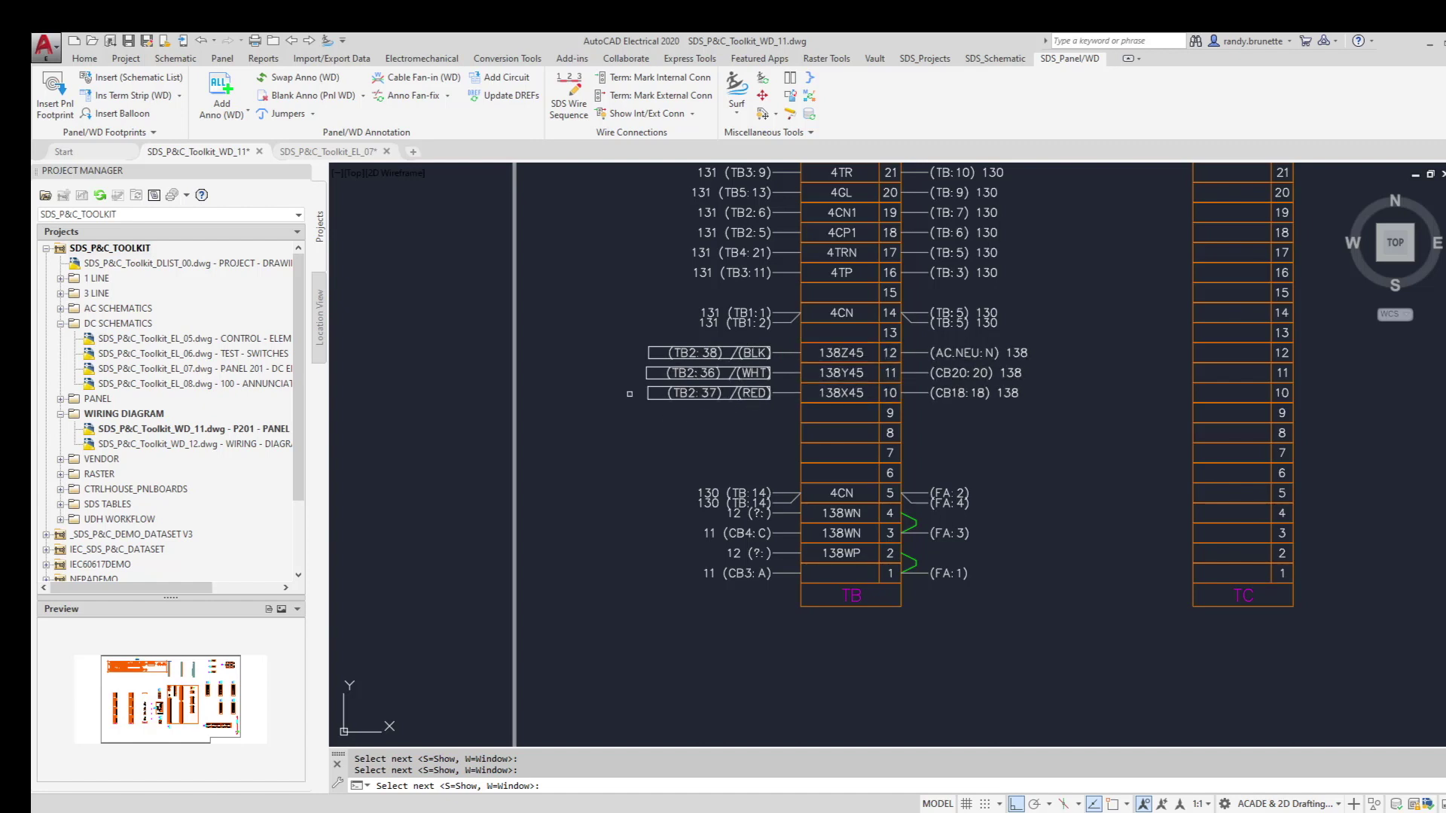
{"action": "key", "text": "Return"}
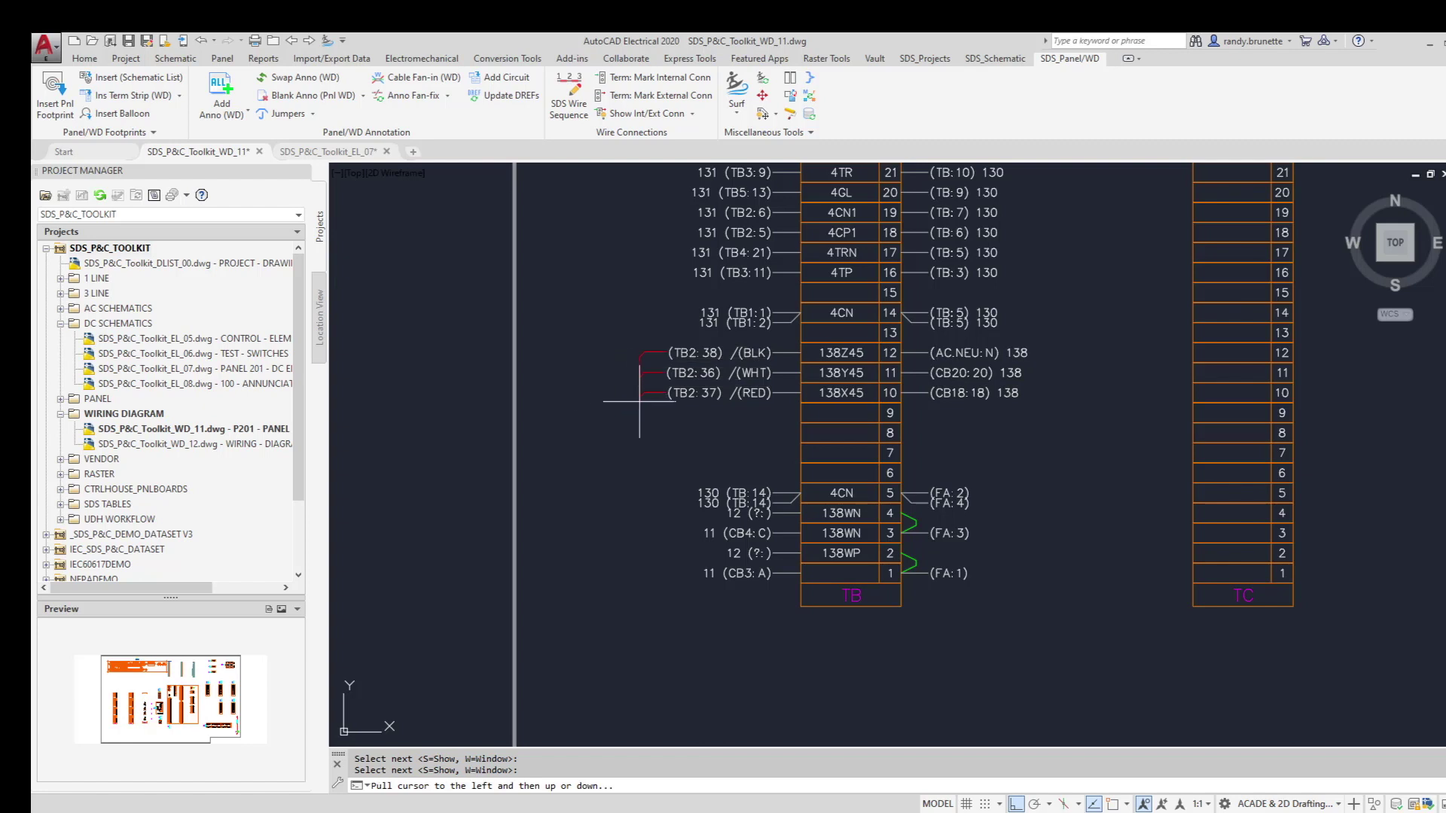
{"action": "left_click", "coordinate": [611, 404]}
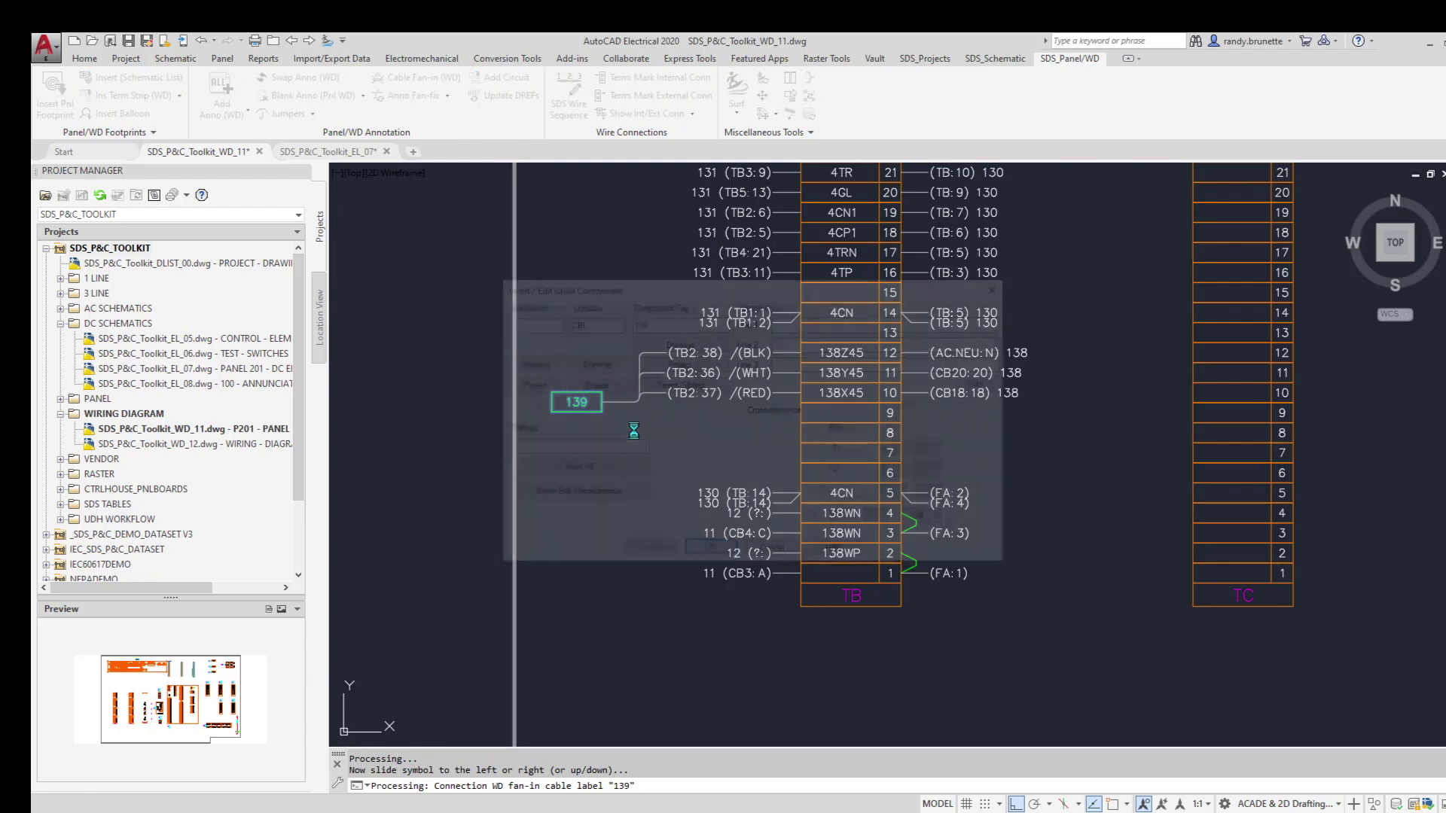
{"action": "left_click_drag", "start_coordinate": [707, 294], "coordinate": [723, 455]}
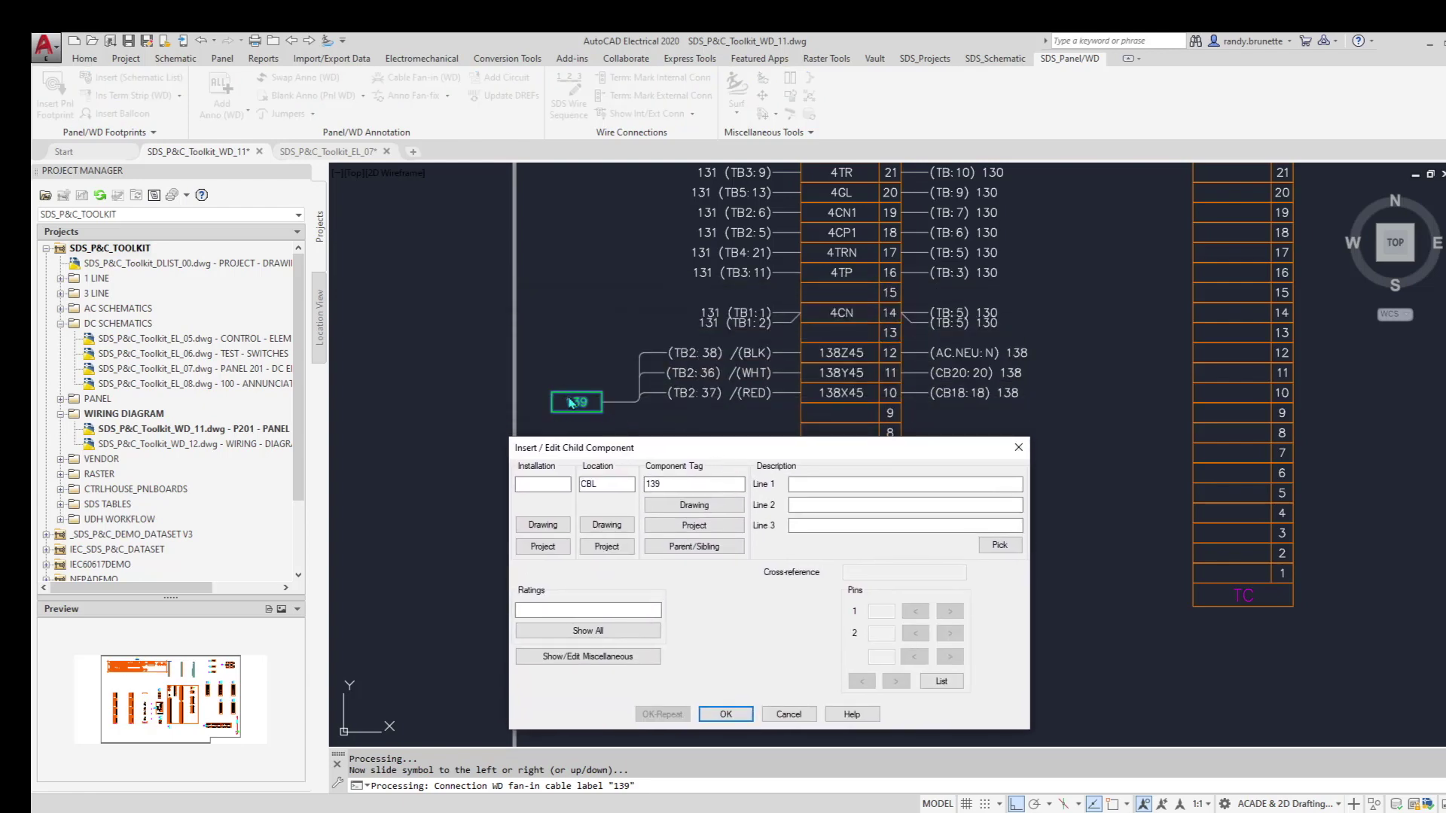
{"action": "left_click", "coordinate": [725, 713]}
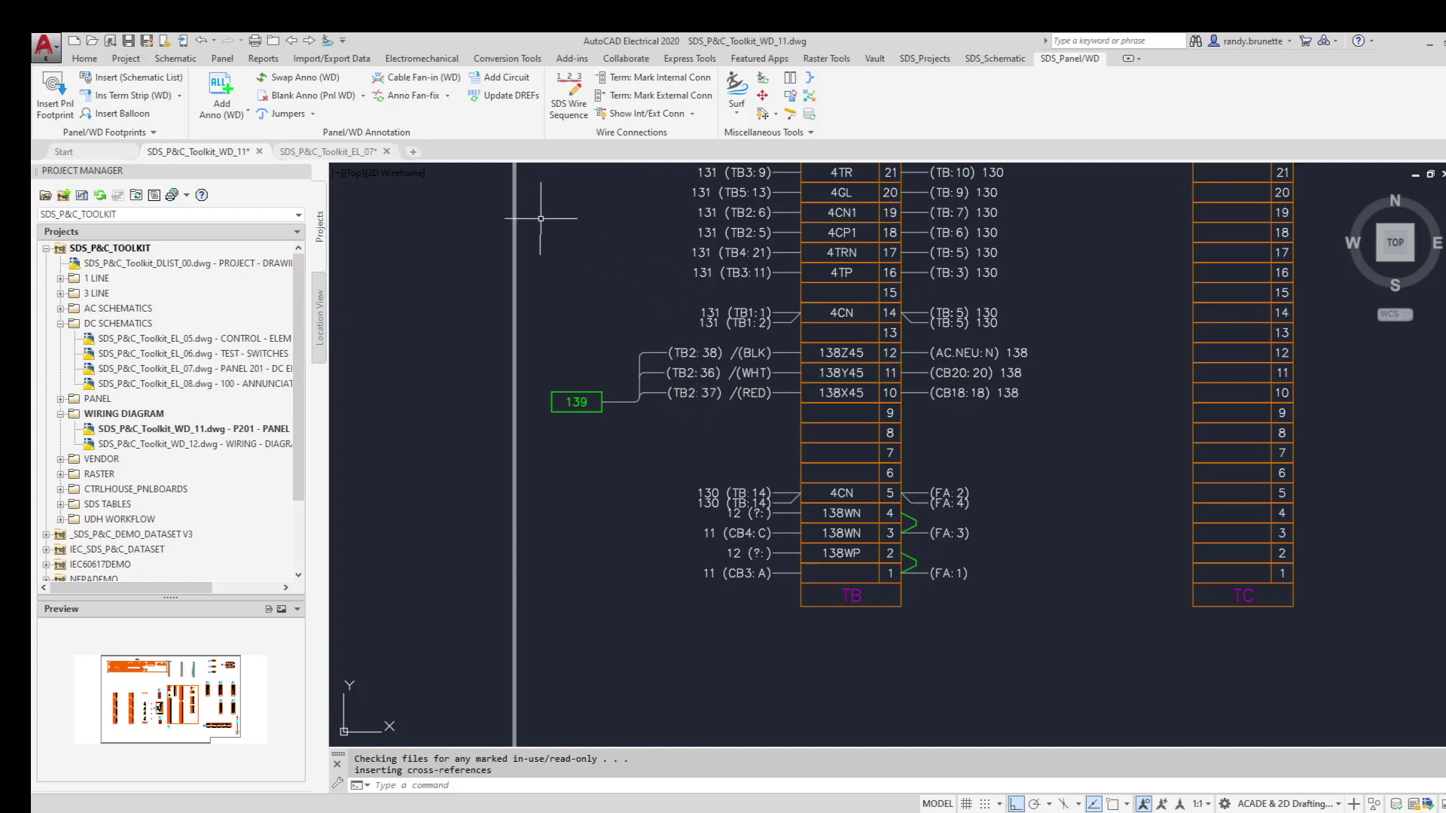
{"action": "left_click", "coordinate": [414, 99]}
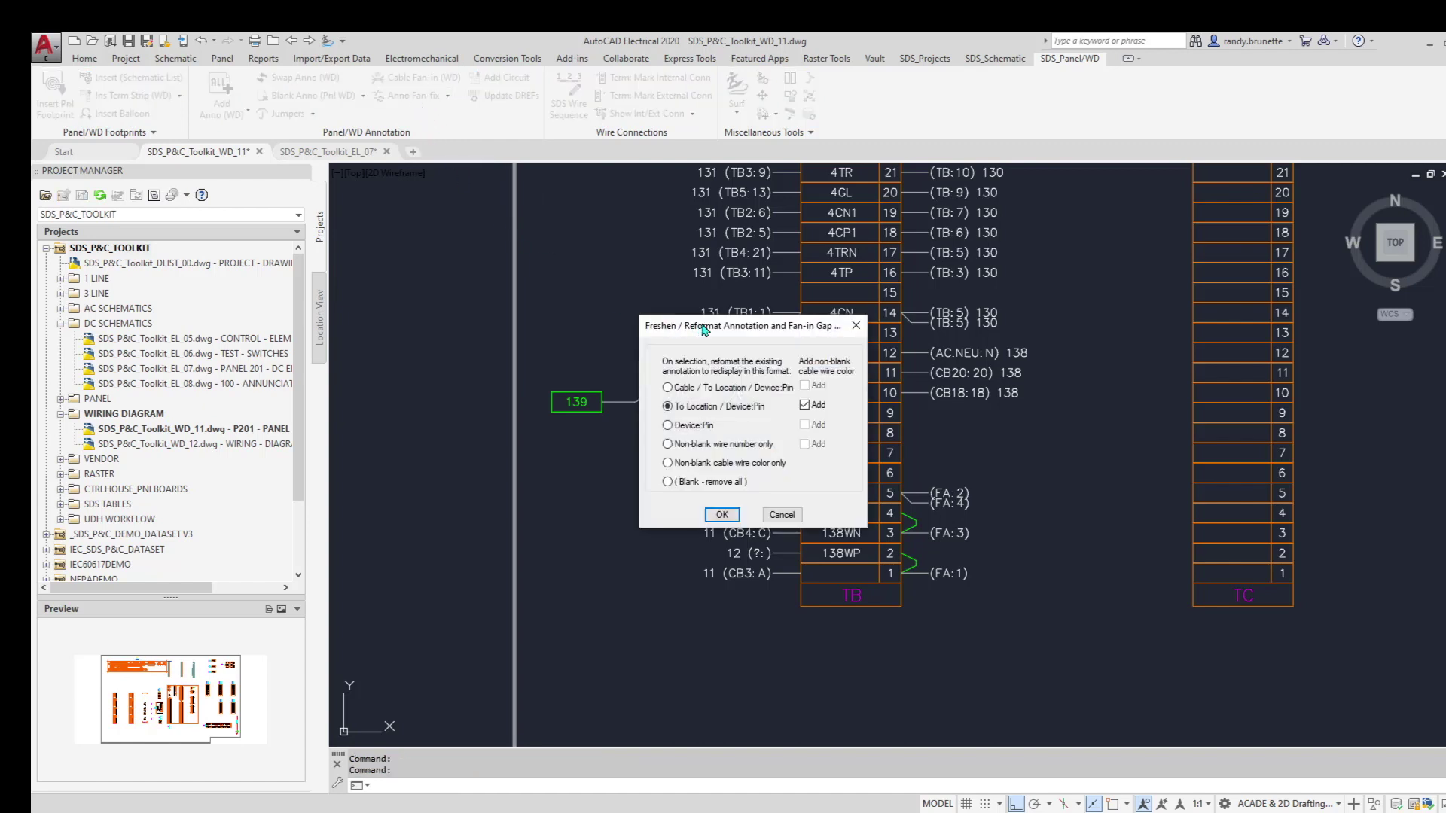
Set the fan-in reformat option to Non-blank cable wire color only and apply it
{"action": "left_click_drag", "start_coordinate": [708, 328], "coordinate": [978, 399]}
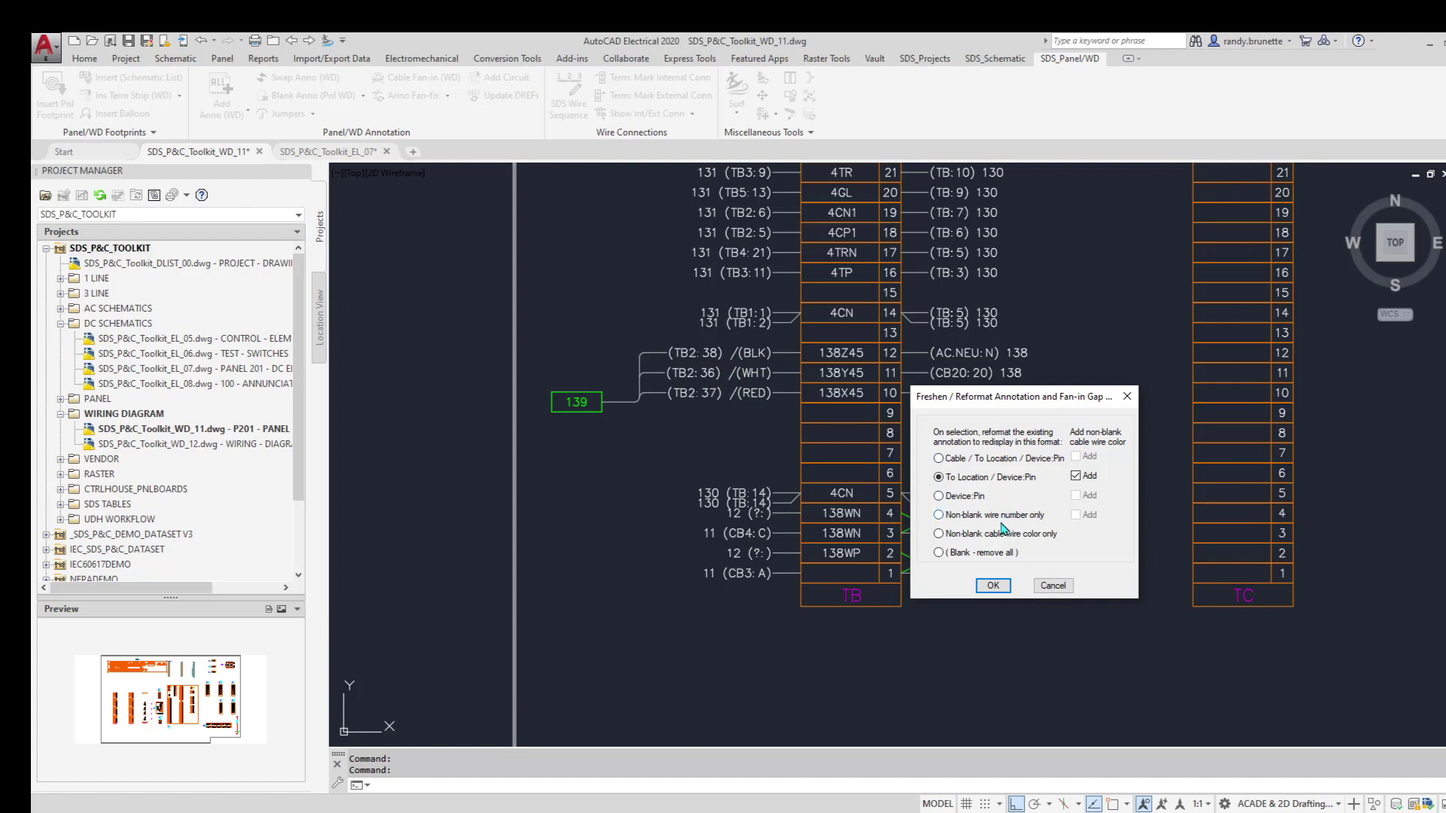
{"action": "left_click", "coordinate": [946, 536]}
{"action": "left_click", "coordinate": [994, 586]}
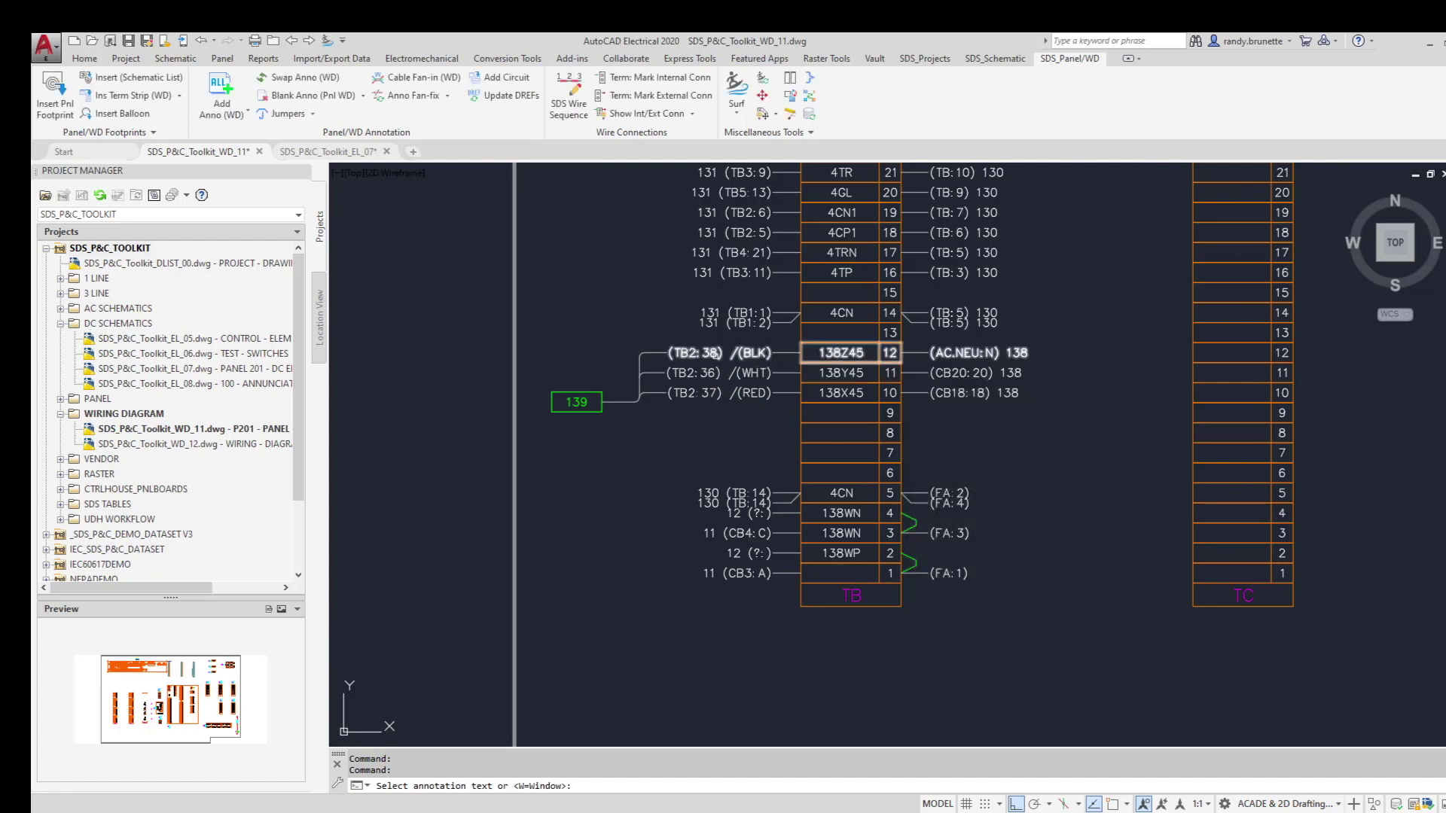
Reformat the row 12, 11 and 10 wire labels to read BLK, WHT and RED
{"action": "left_click", "coordinate": [709, 353]}
{"action": "left_click", "coordinate": [709, 372]}
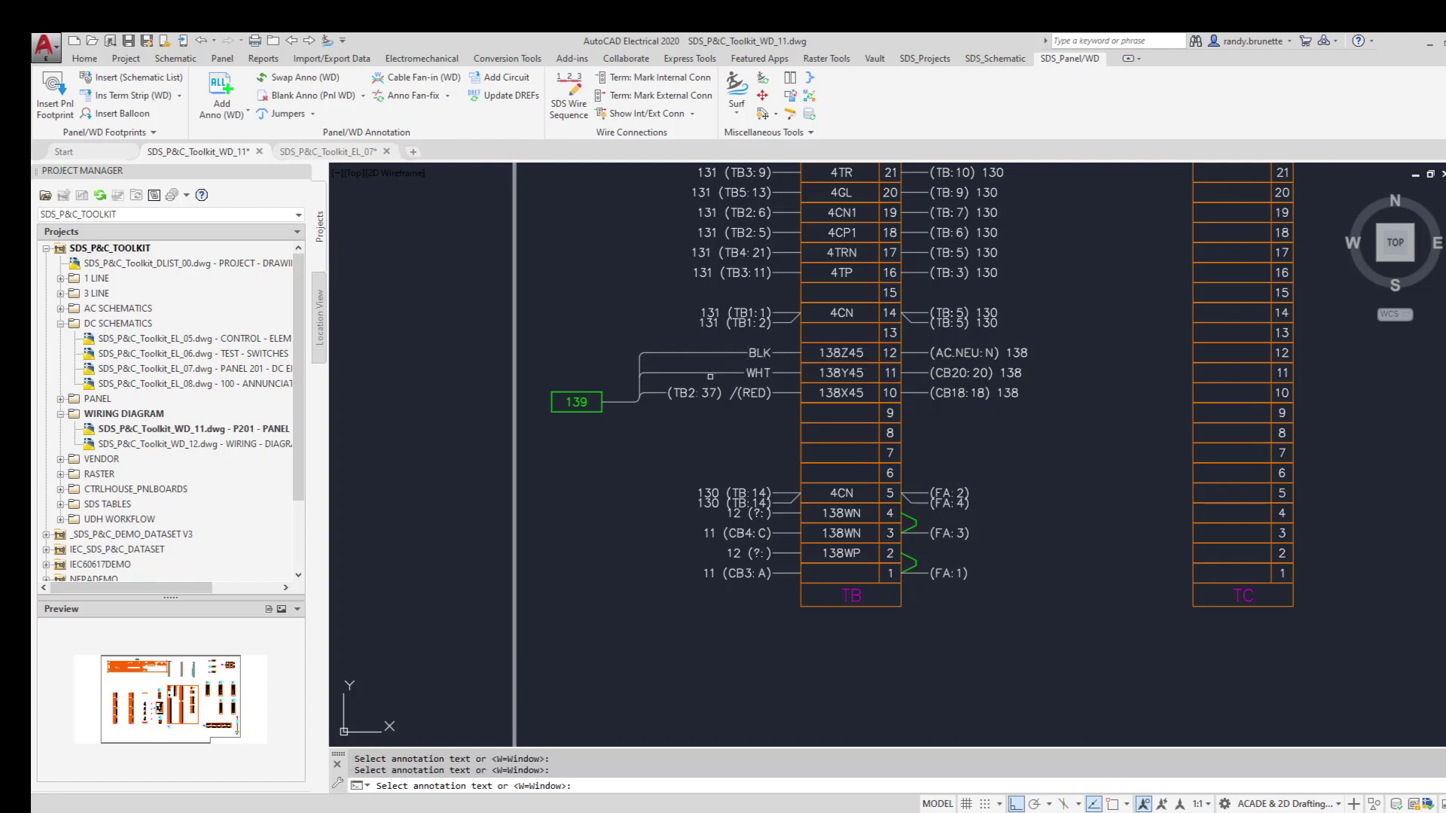
{"action": "left_click", "coordinate": [712, 392]}
{"action": "key", "text": "Return"}
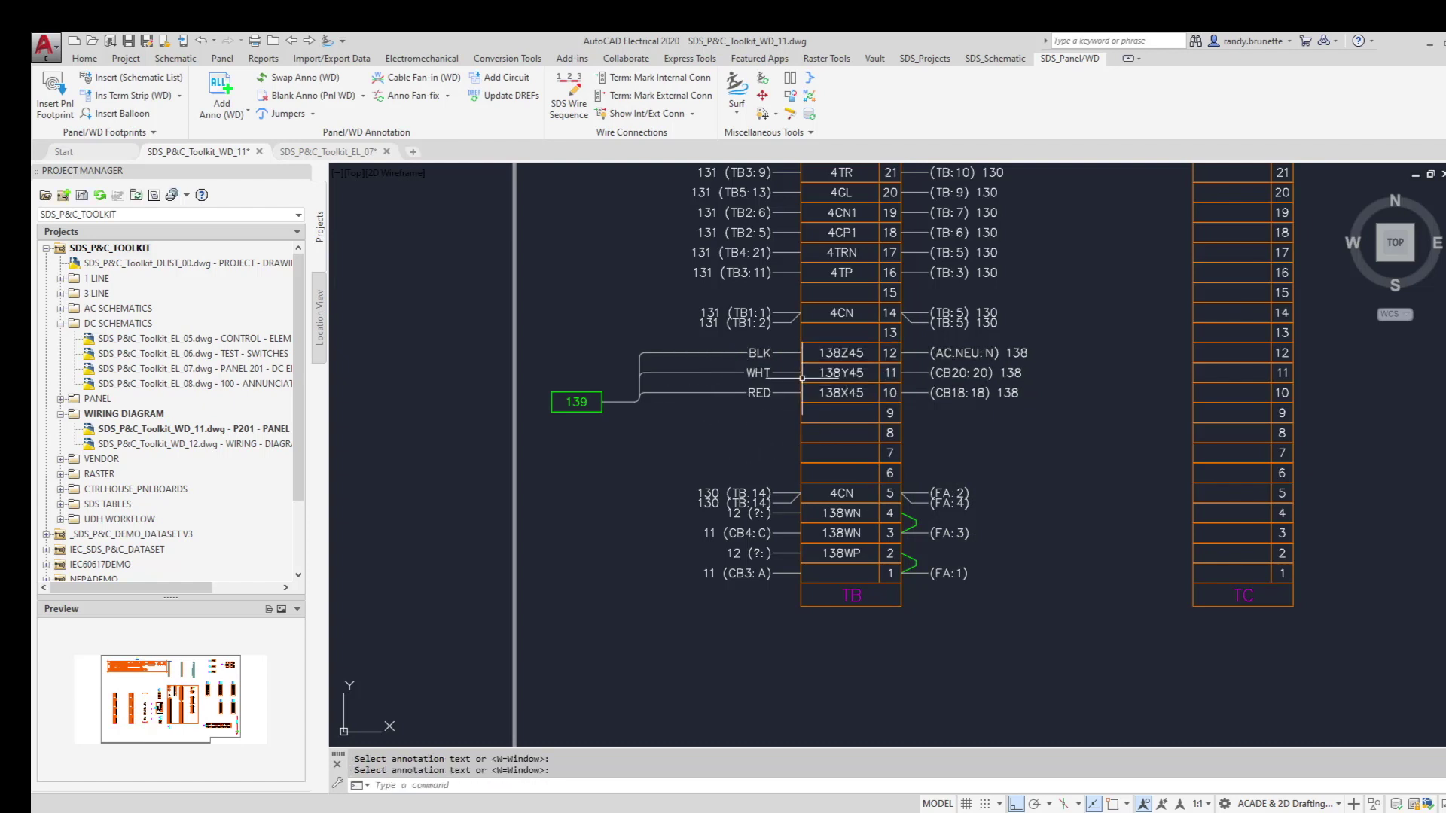